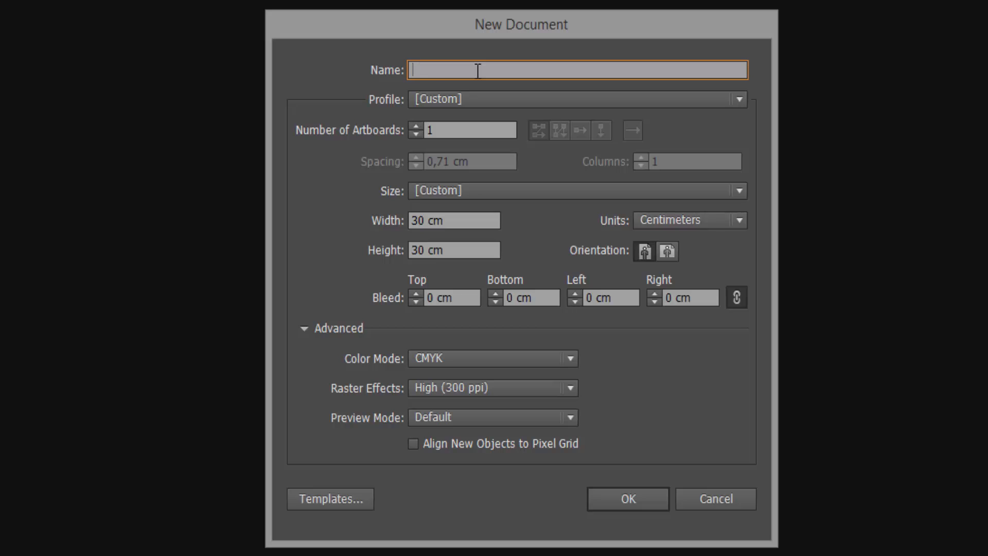
# Step: Name the new document vetor-exportacao, keeping Centimeters as the units and CMYK as the color mode
pyautogui.write('tacao')
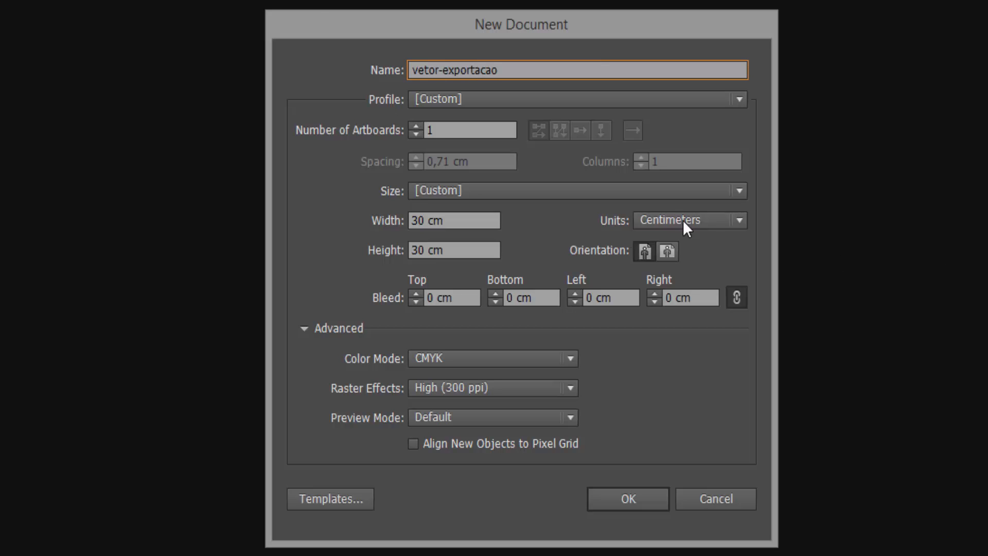
pyautogui.click(731, 223)
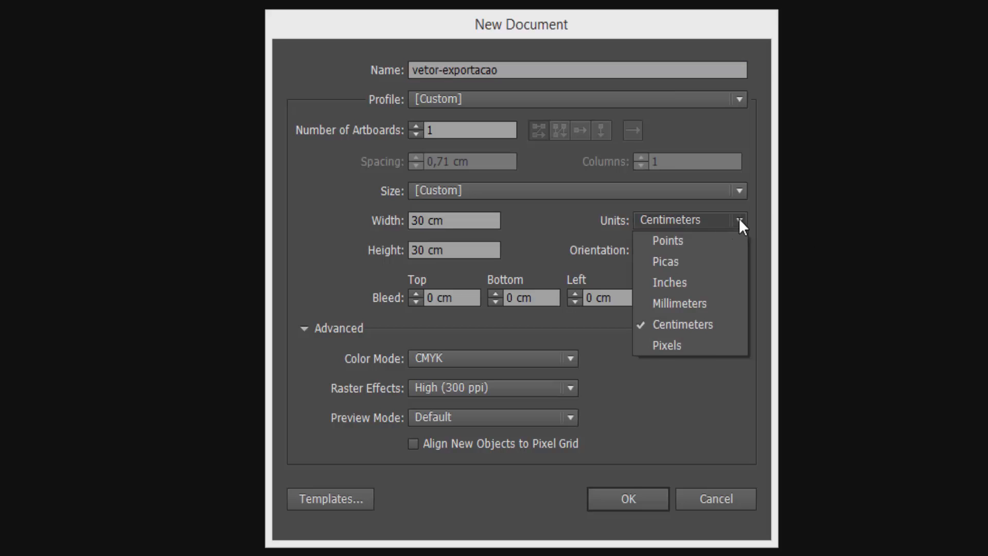
pyautogui.click(583, 230)
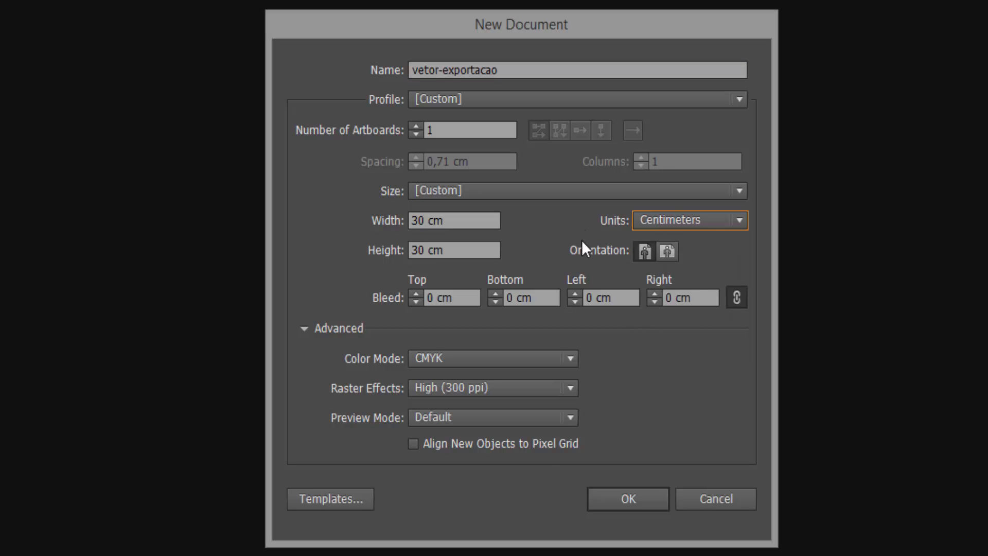
pyautogui.click(432, 361)
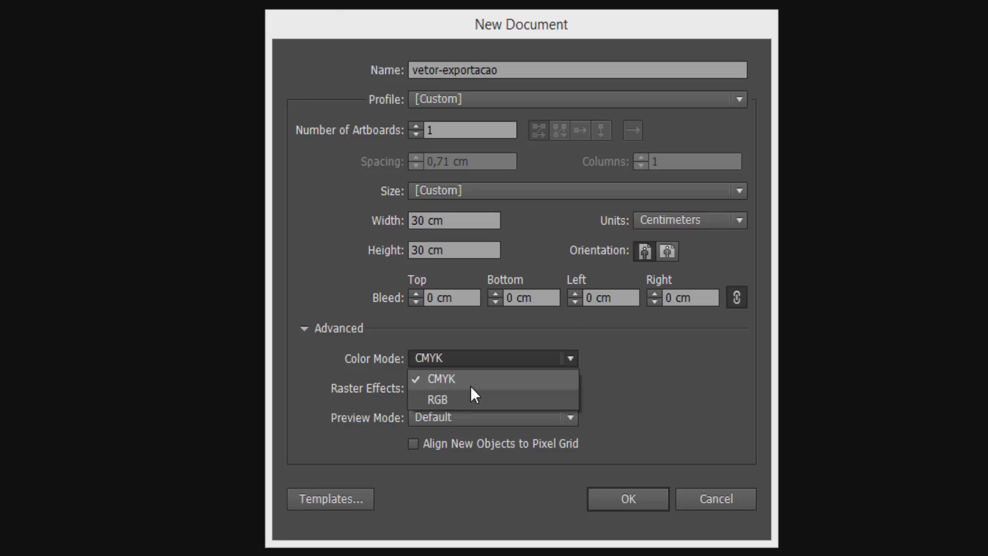
pyautogui.click(444, 381)
# Step: Examine the raster effects resolution options for the new document
pyautogui.click(428, 389)
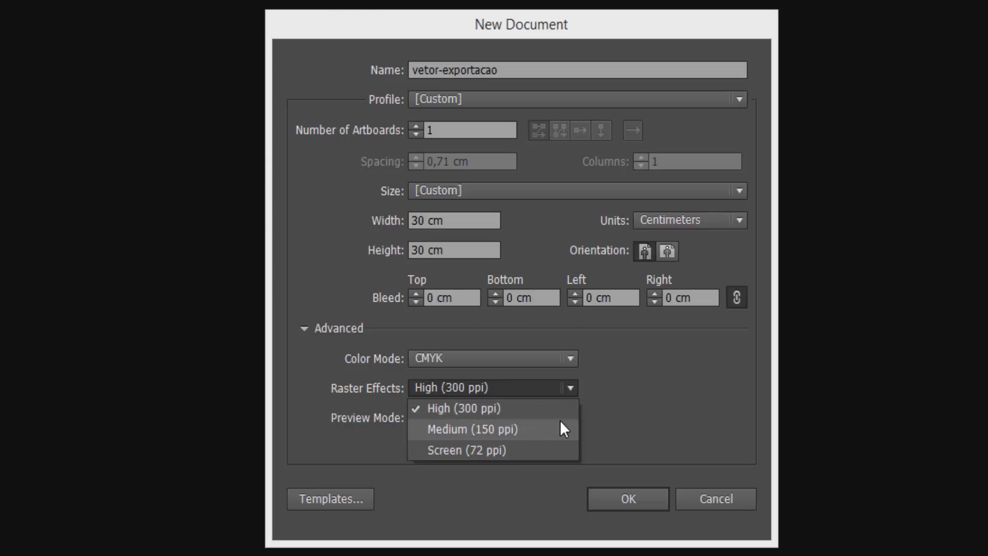
pyautogui.click(590, 387)
pyautogui.click(574, 391)
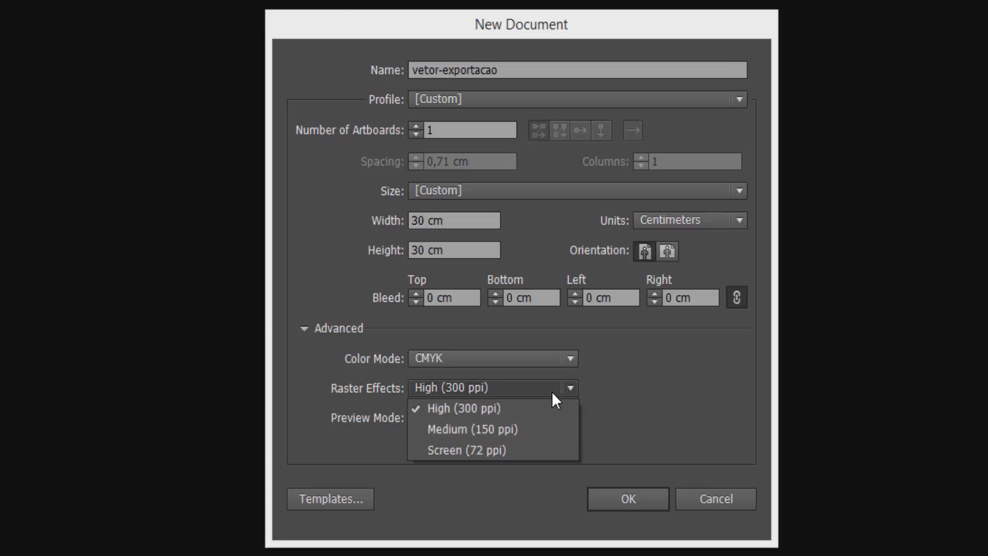
pyautogui.click(601, 416)
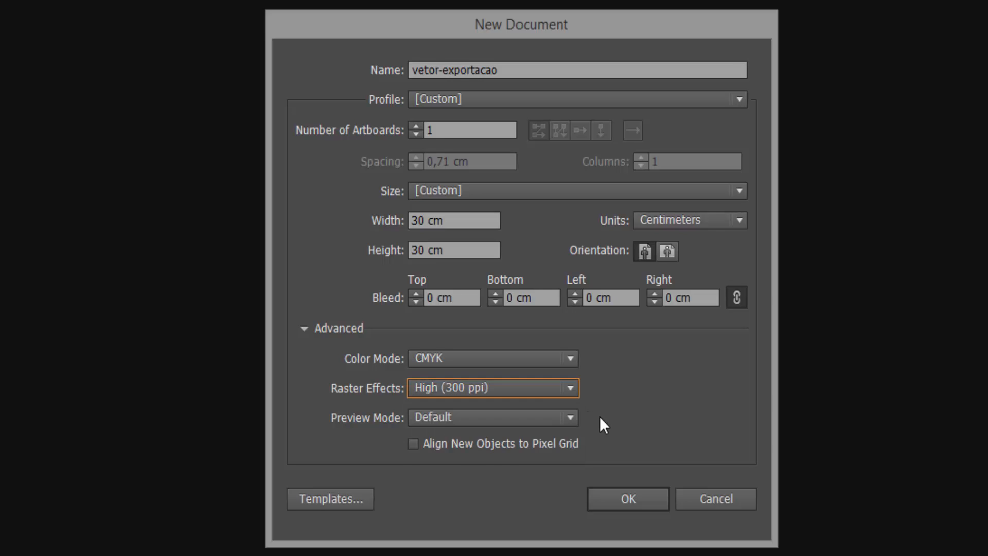
pyautogui.click(530, 393)
pyautogui.click(521, 403)
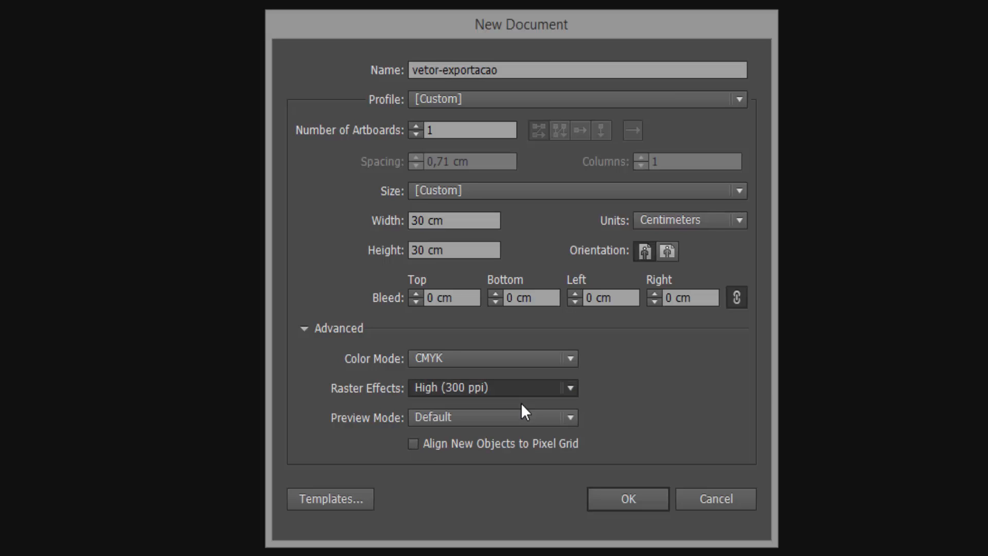
# Step: Create the document with CMYK color mode, High (300 ppi) raster effects and the Default preview mode
pyautogui.click(540, 360)
pyautogui.click(530, 381)
pyautogui.click(537, 387)
pyautogui.click(541, 409)
pyautogui.click(537, 418)
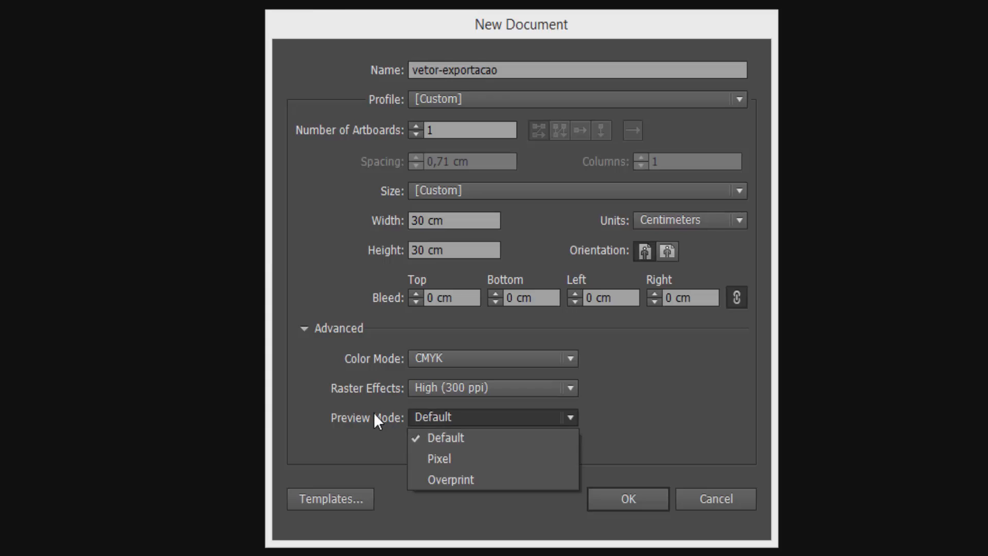
pyautogui.click(493, 441)
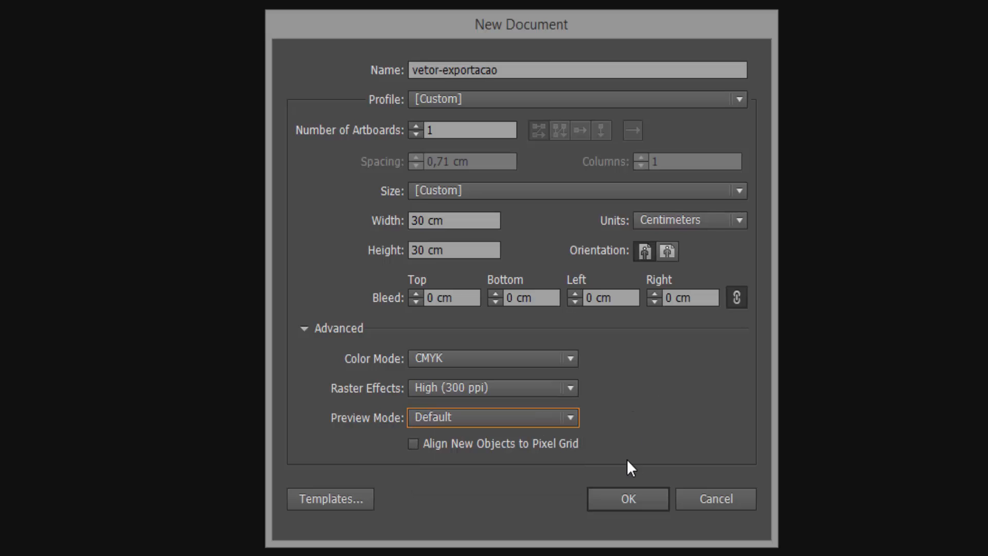
pyautogui.click(641, 498)
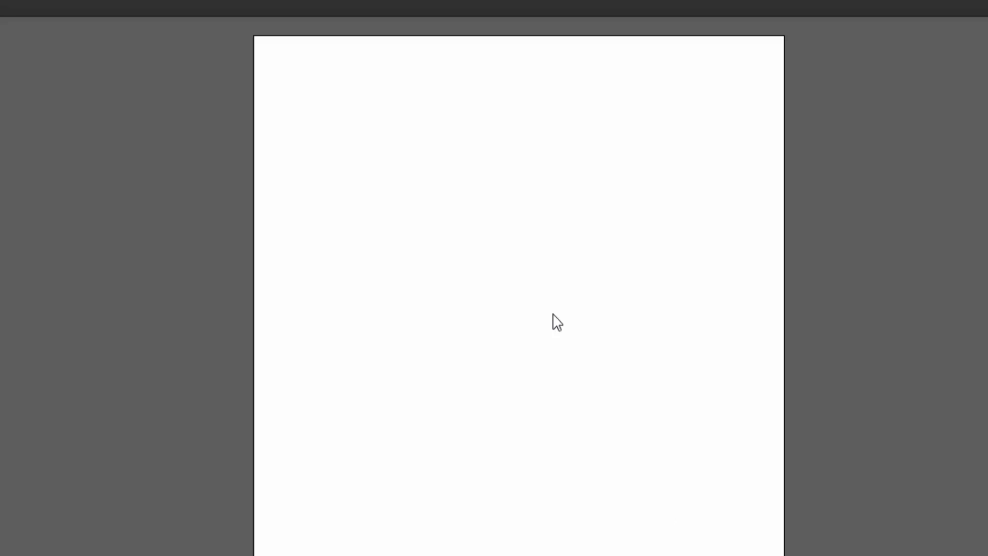
# Step: Show the grid in the new document
pyautogui.rightClick(202, 187)
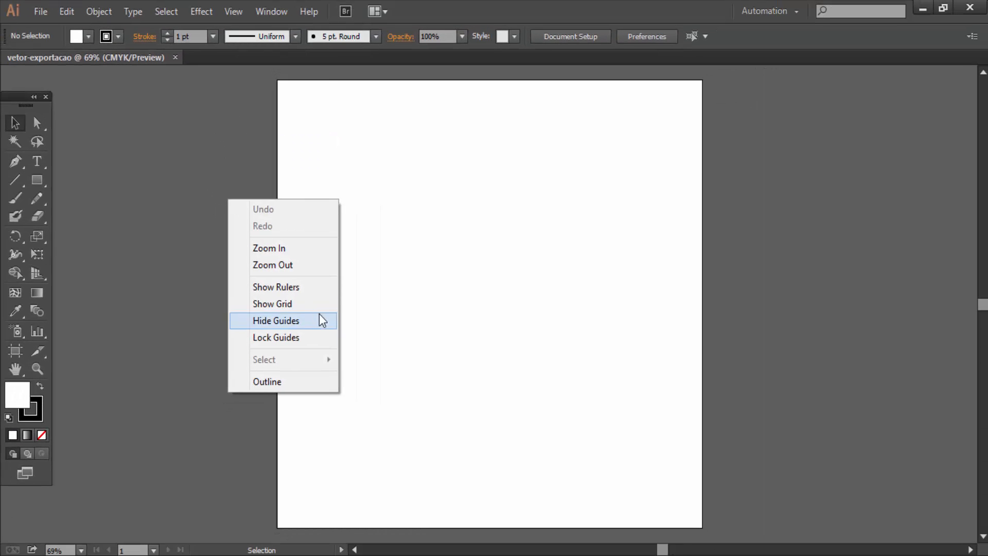
pyautogui.click(316, 305)
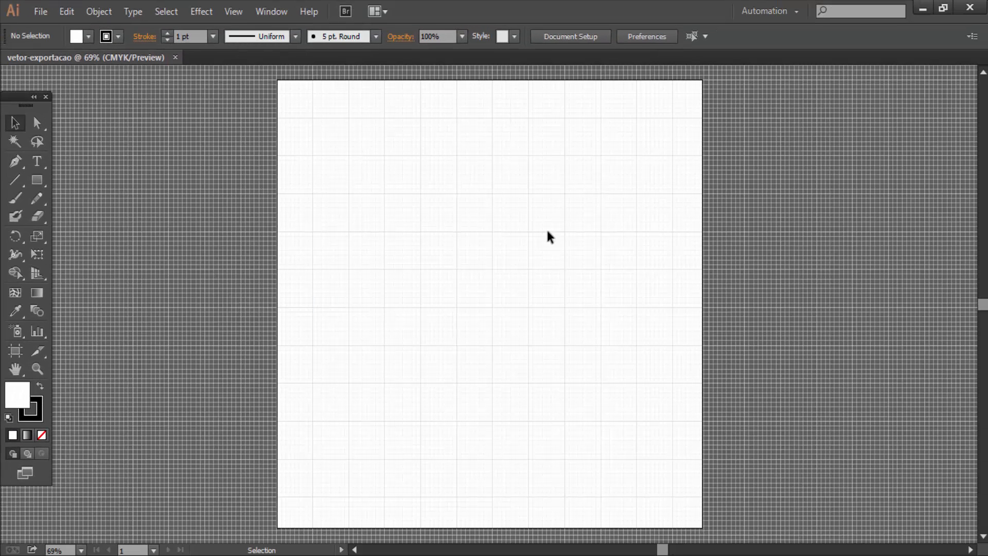
pyautogui.rightClick(194, 213)
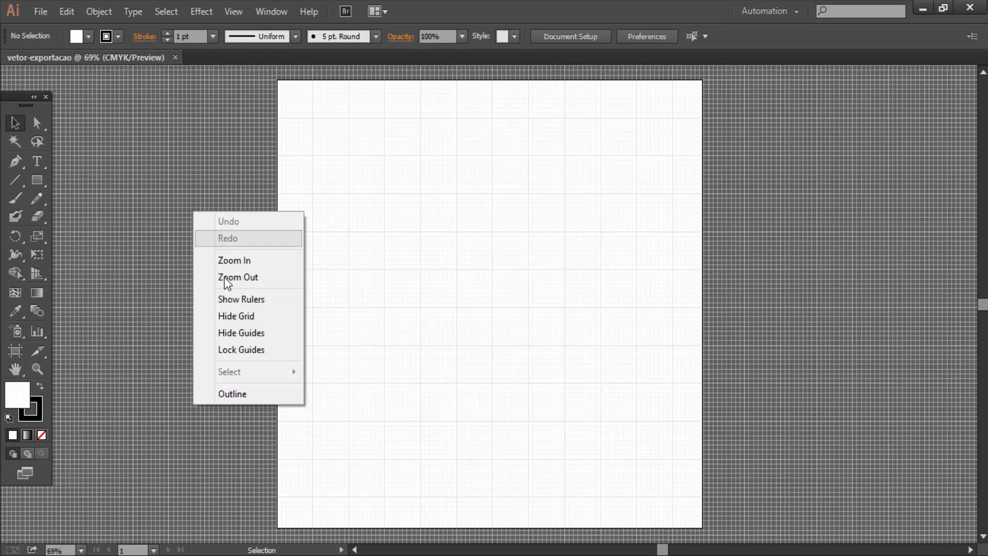
pyautogui.click(452, 274)
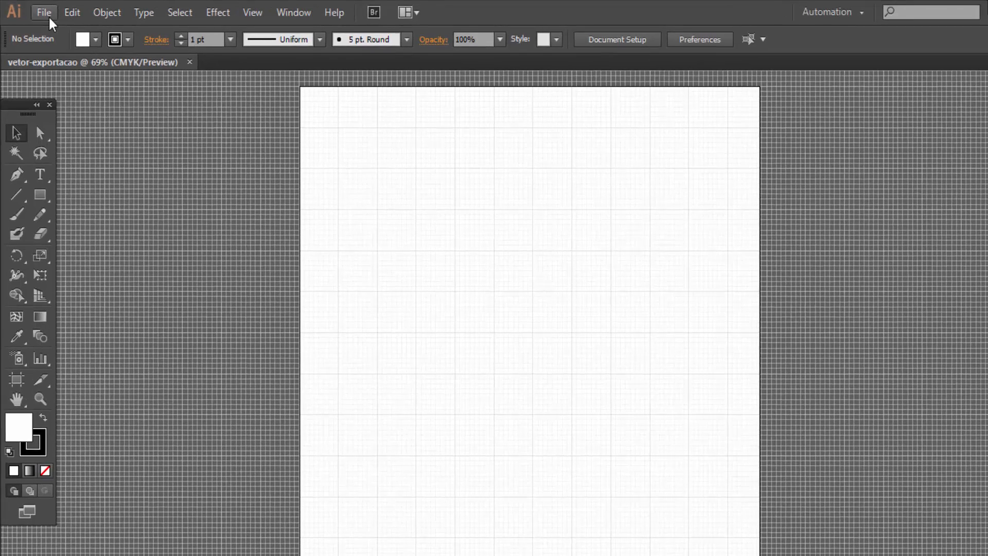
# Step: Place the Illustrator file vetor-exportacao from the Downloads folder into the document
pyautogui.click(44, 15)
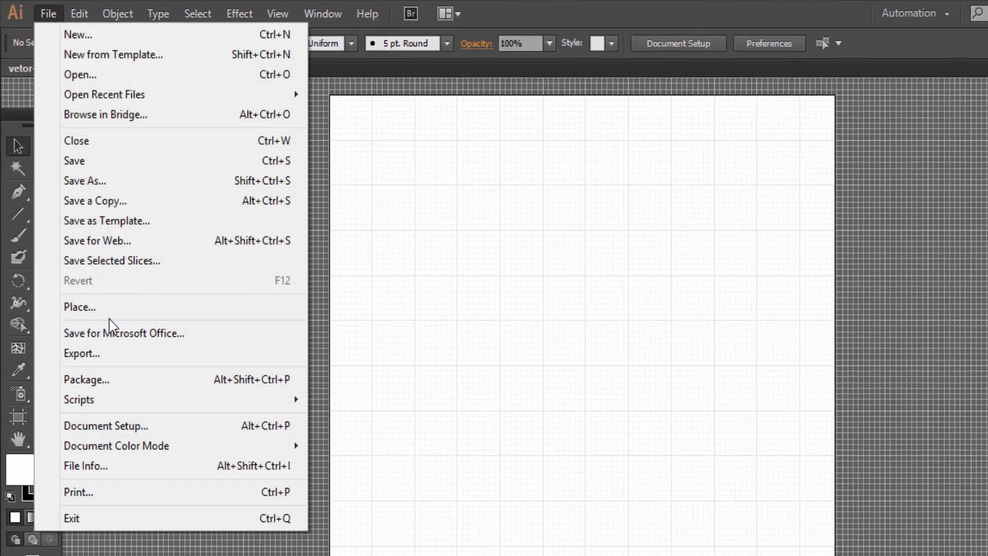
pyautogui.click(109, 307)
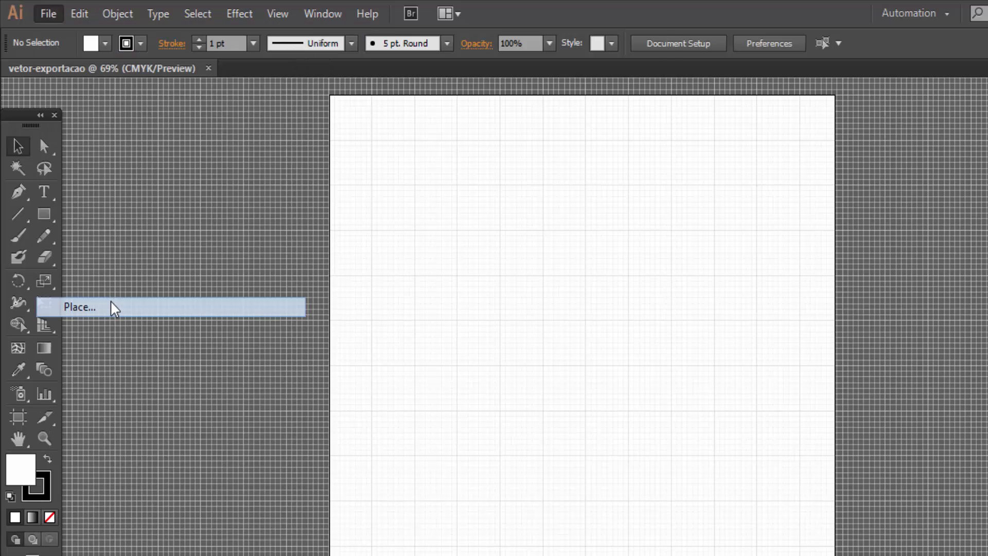
pyautogui.scroll(1, 242, 280)
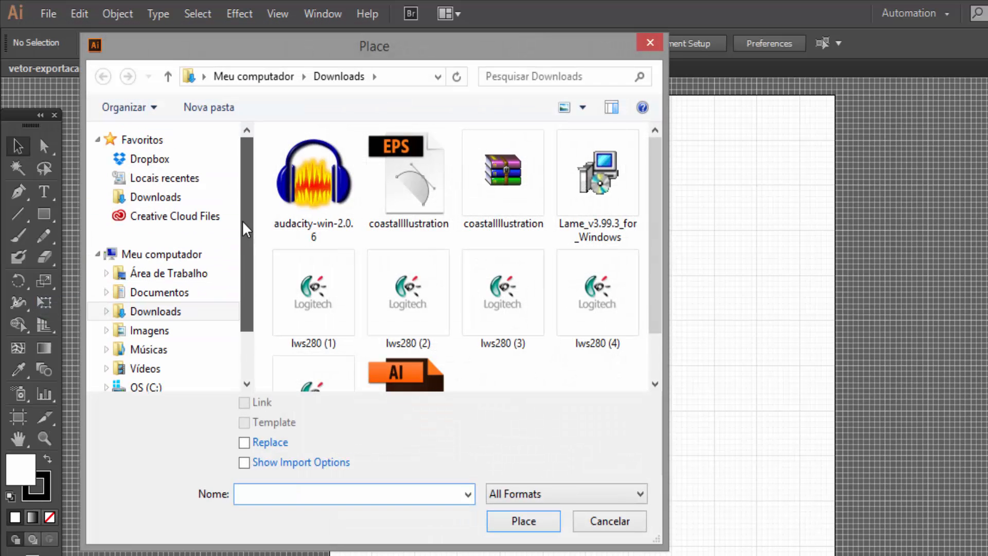
pyautogui.click(435, 379)
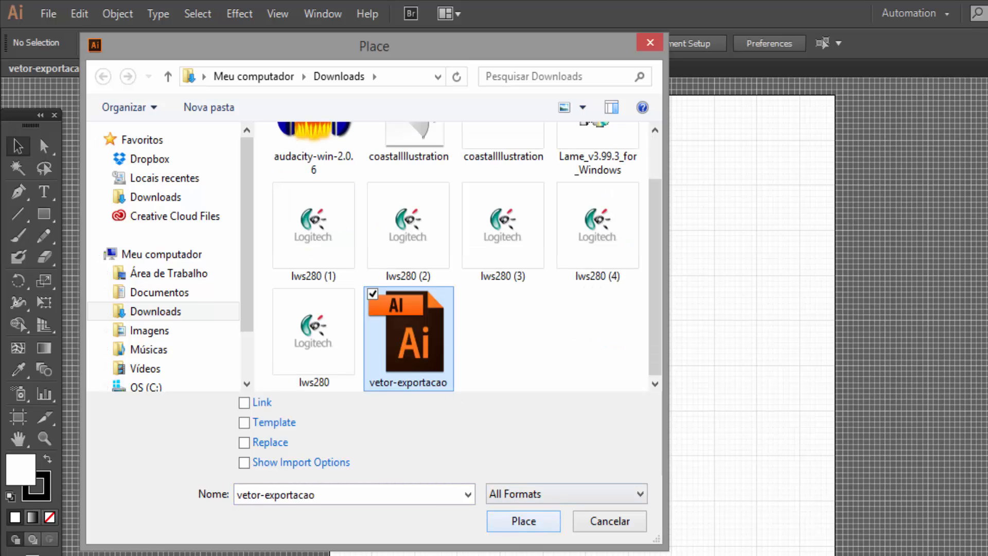
pyautogui.click(520, 521)
pyautogui.click(243, 206)
# Step: Reposition the placed landscape artwork across the artboard and deselect it
pyautogui.moveTo(609, 382); pyautogui.dragTo(443, 344)
pyautogui.moveTo(670, 371); pyautogui.dragTo(582, 360)
pyautogui.moveTo(685, 360); pyautogui.dragTo(607, 363)
pyautogui.scroll(-3, 674, 395)
pyautogui.scroll(6, 875, 510)
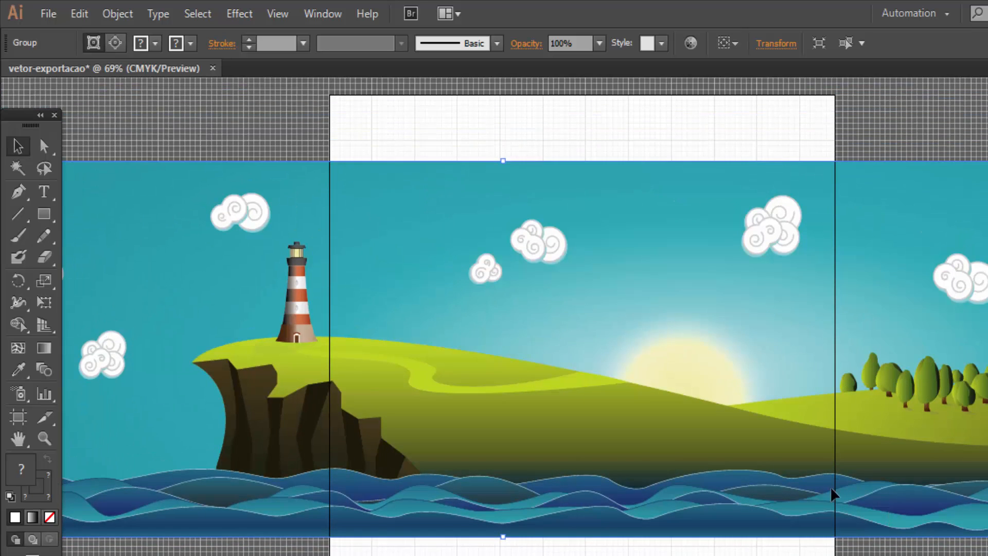
pyautogui.scroll(-4, 453, 206)
pyautogui.scroll(2, 463, 221)
pyautogui.scroll(-2, 317, 124)
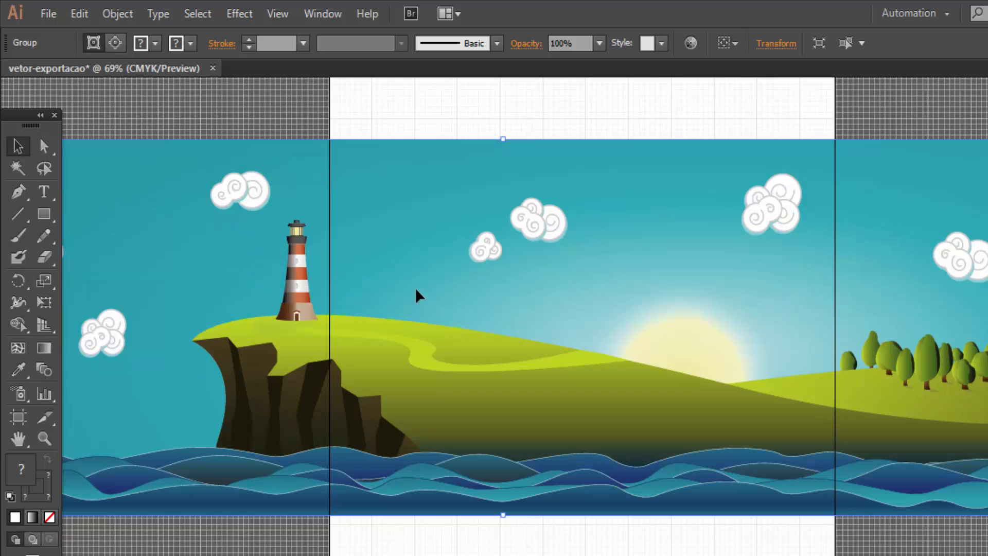
pyautogui.hotkey('ctrl', 'shift', 'a')
# Step: Shift the landscape artwork to the right so the lighthouse lies inside the artboard, and deselect it
pyautogui.scroll(2, 871, 442)
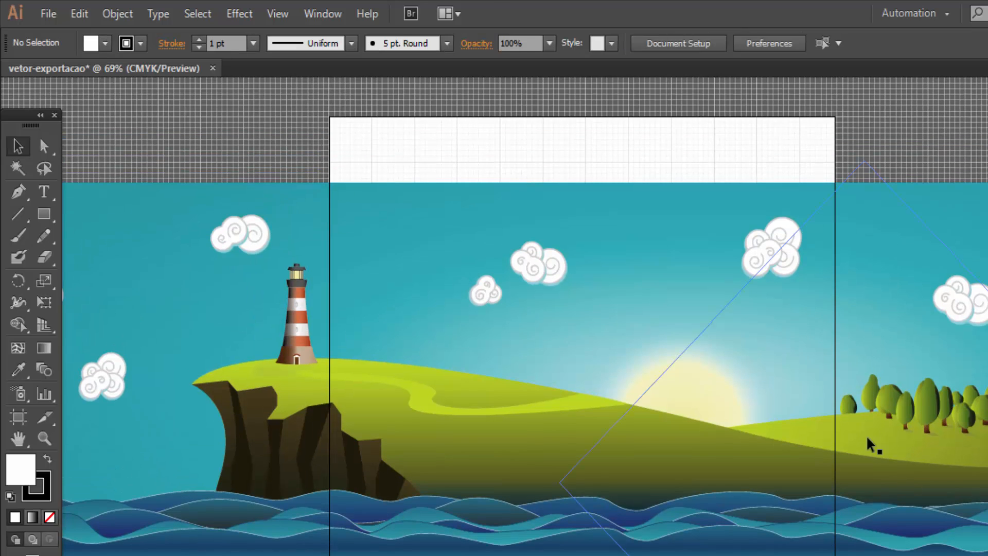
pyautogui.scroll(-3, 755, 459)
pyautogui.scroll(2, 520, 343)
pyautogui.moveTo(192, 209); pyautogui.dragTo(309, 260)
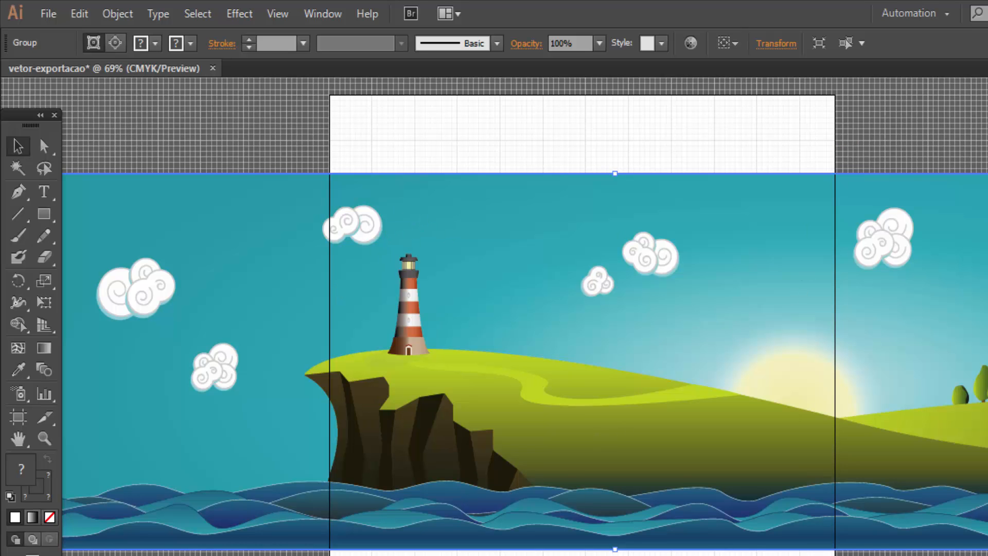
pyautogui.scroll(-1, 717, 221)
pyautogui.scroll(1, 368, 311)
pyautogui.click(514, 555)
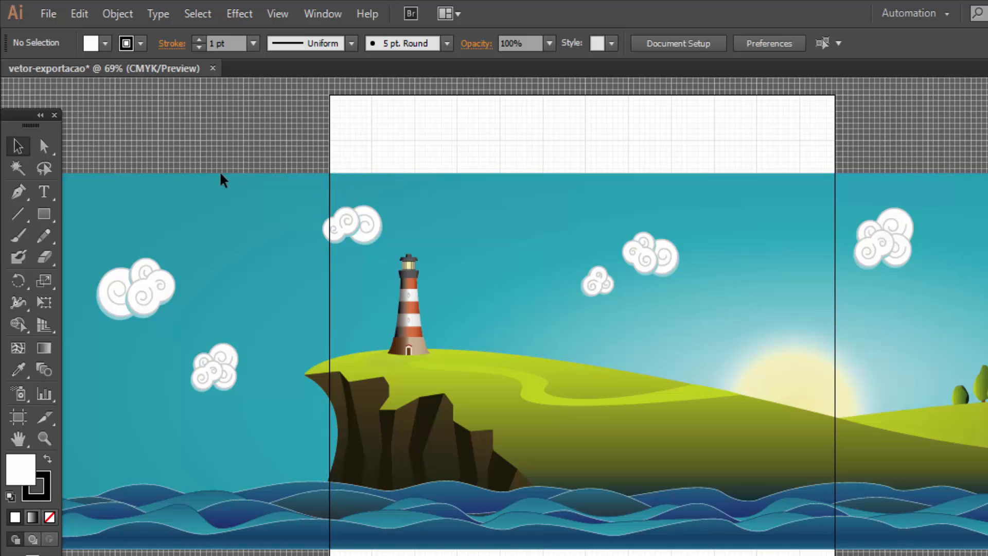
pyautogui.scroll(-1, 567, 242)
pyautogui.scroll(3, 585, 245)
pyautogui.scroll(-2, 550, 249)
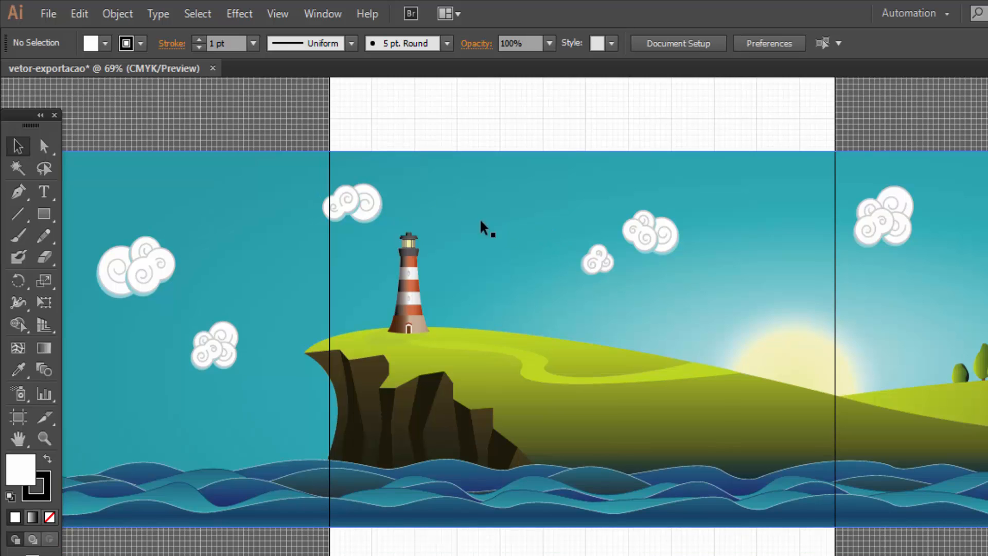
pyautogui.click(47, 15)
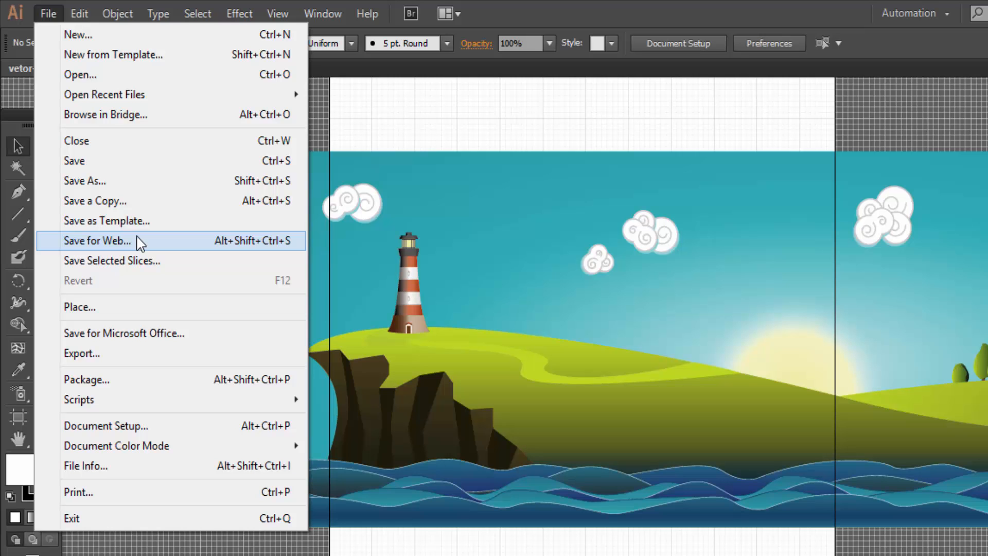
pyautogui.click(120, 180)
pyautogui.click(629, 532)
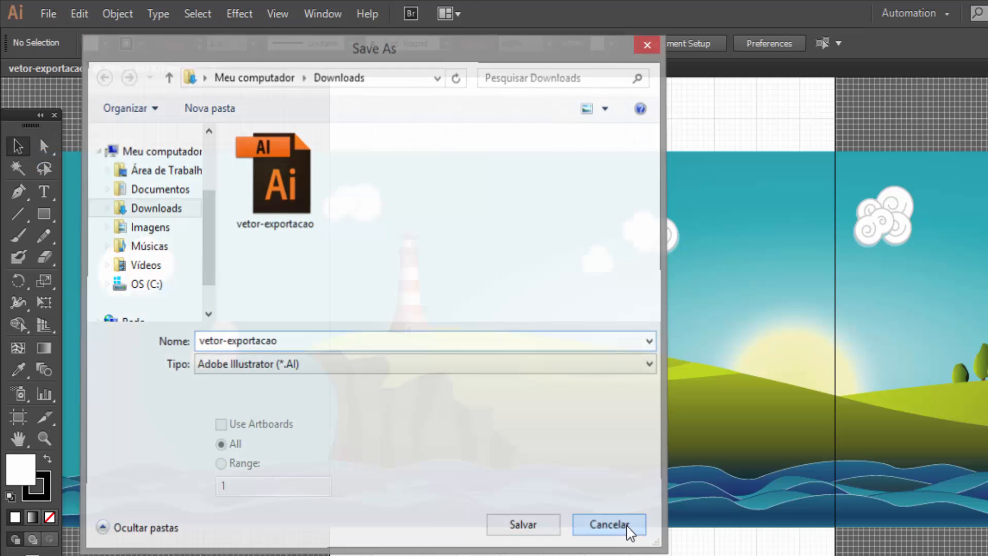
# Step: Start saving the artwork under a new location, choosing the Documents folder and the file name vetor-exportacao
pyautogui.click(47, 16)
pyautogui.click(106, 187)
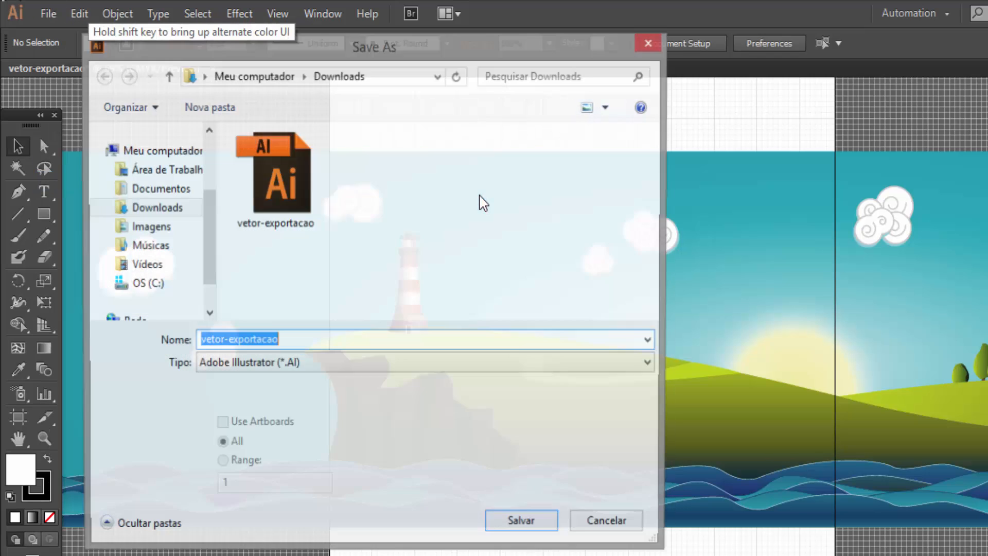
pyautogui.moveTo(453, 54); pyautogui.dragTo(586, 72)
pyautogui.click(328, 212)
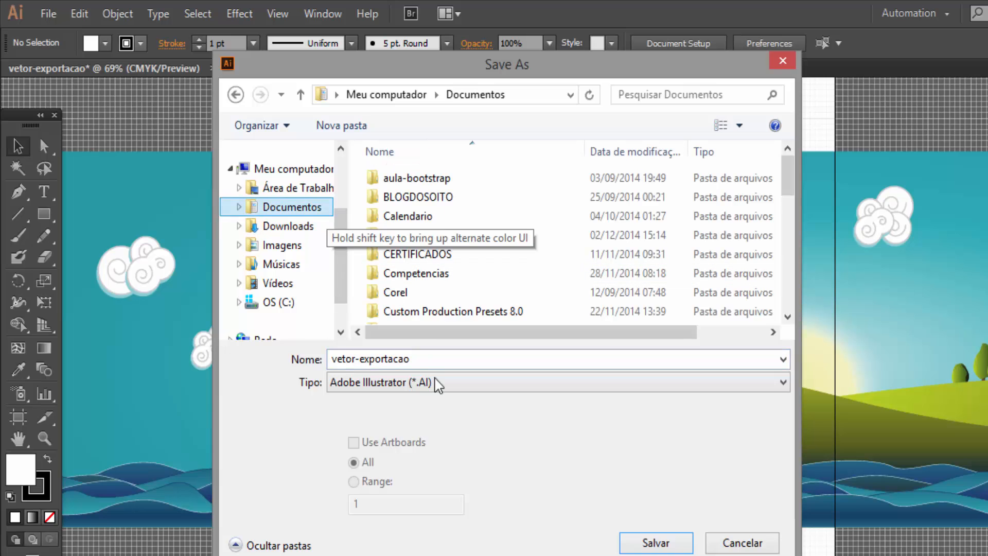
pyautogui.doubleClick(457, 358)
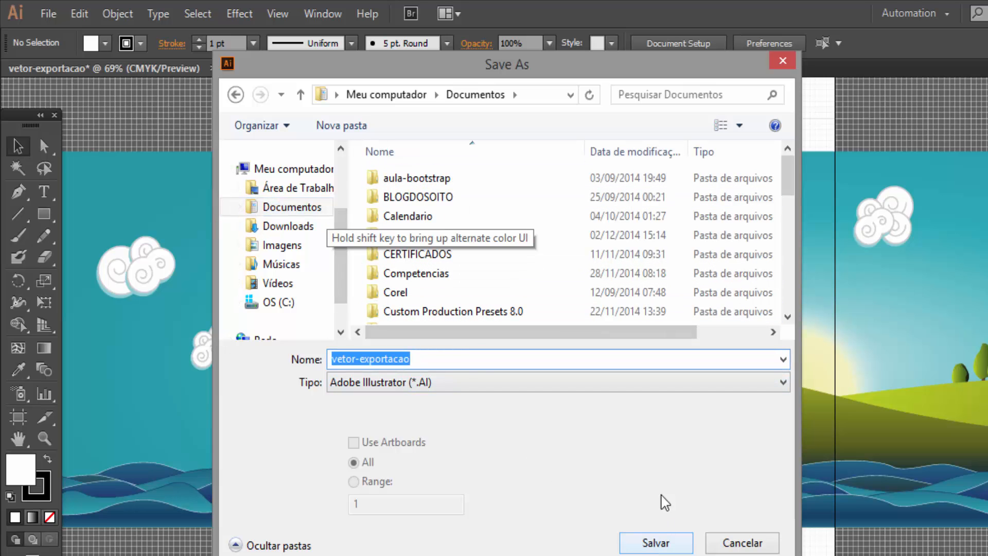
# Step: Choose Adobe PDF (*.PDF) as the file type and the [Illustrator Default] preset in the PDF save options
pyautogui.click(516, 386)
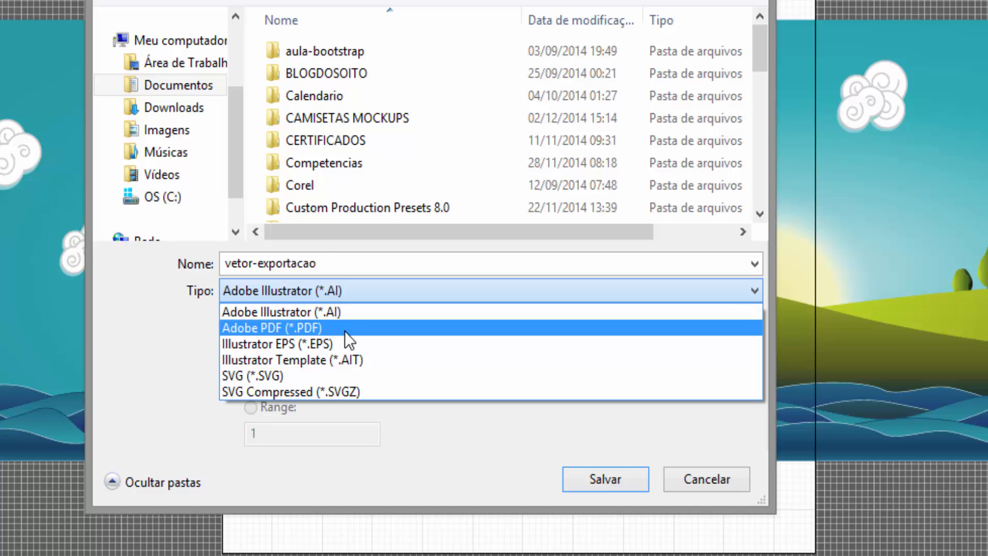
pyautogui.click(286, 327)
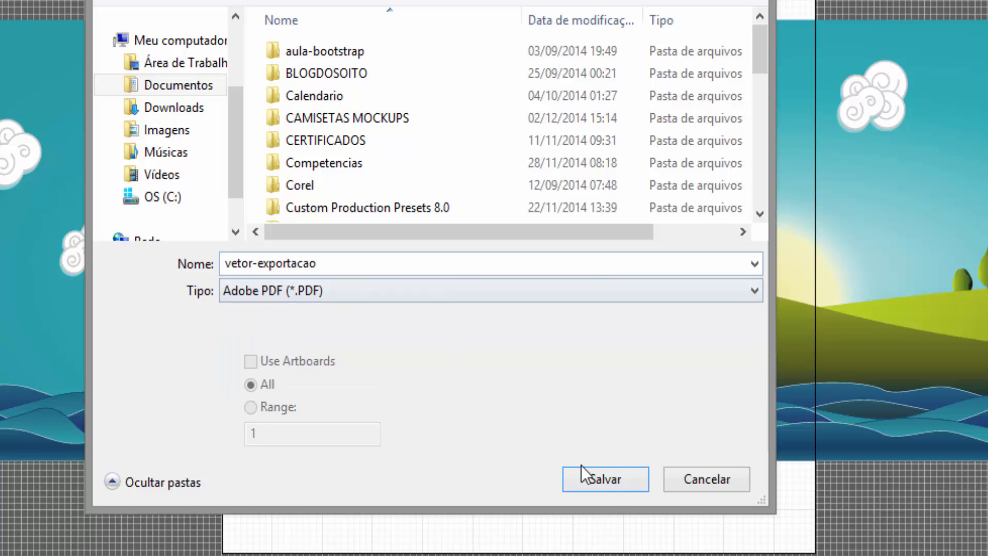
pyautogui.click(366, 298)
pyautogui.click(332, 332)
pyautogui.click(576, 475)
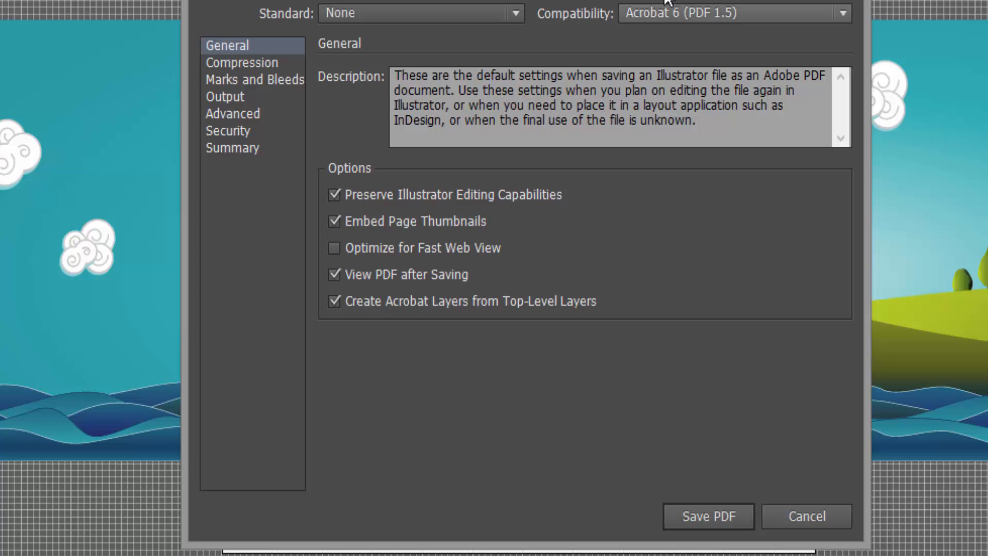
pyautogui.click(458, 1)
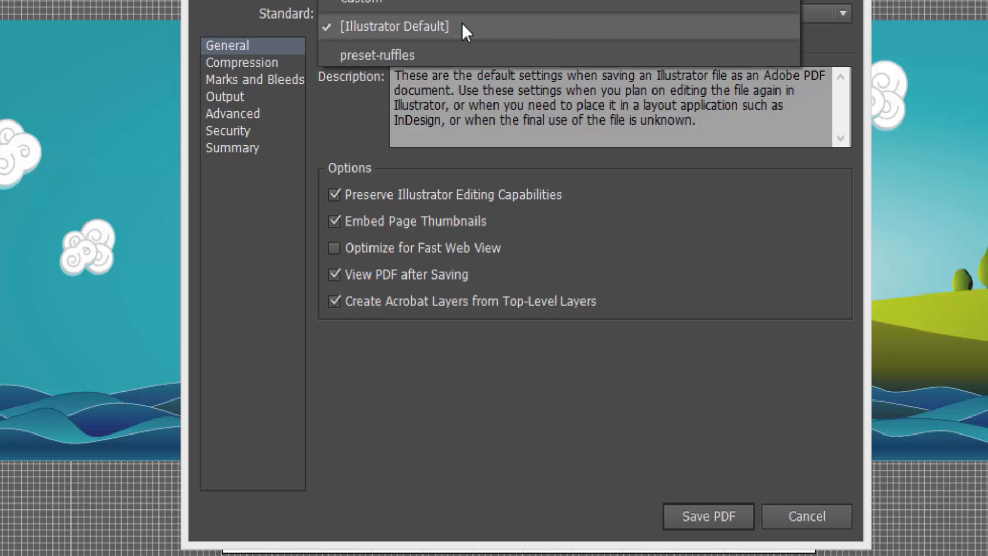
pyautogui.click(443, 24)
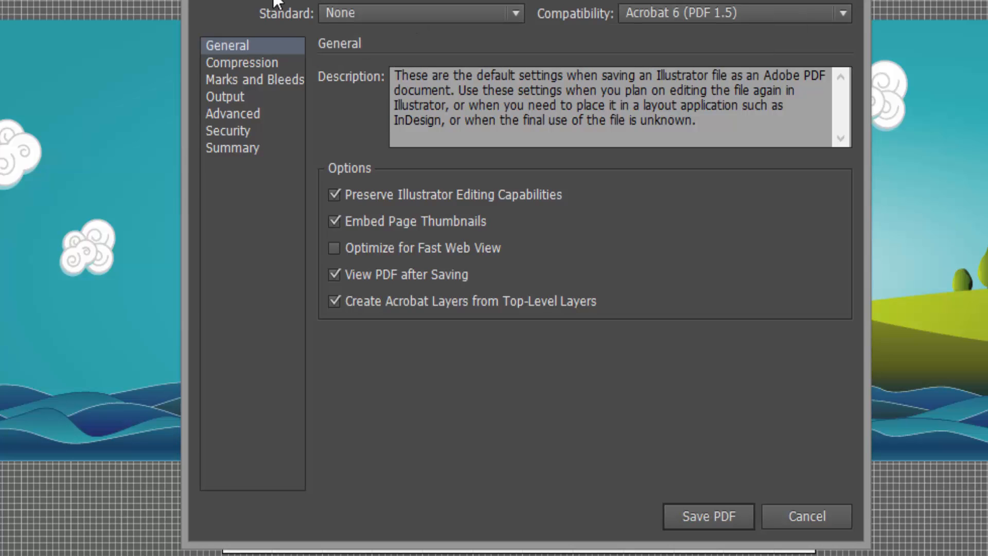
# Step: Keep the PDF standard at None and set the compatibility to Acrobat 7 (PDF 1.6)
pyautogui.click(397, 15)
pyautogui.click(385, 35)
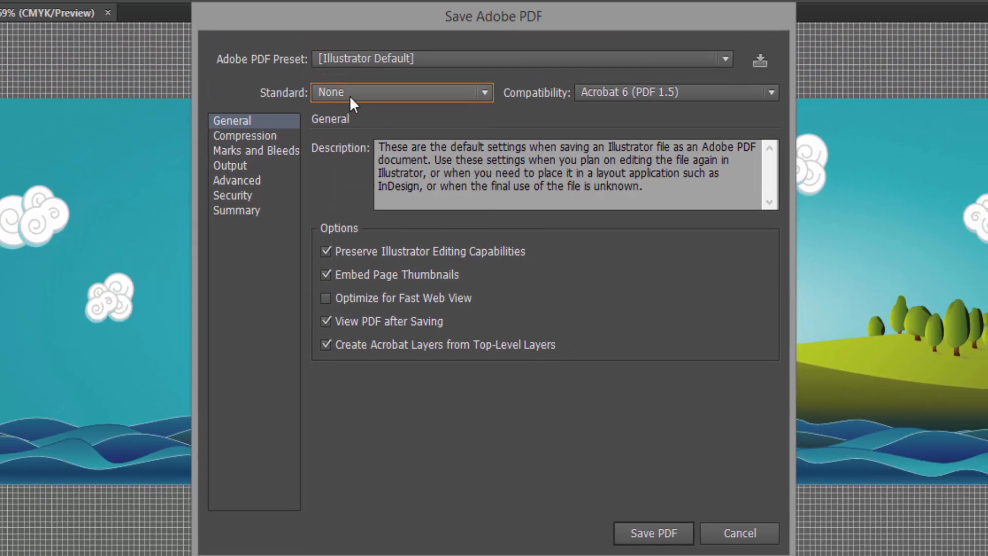
pyautogui.click(351, 96)
pyautogui.click(363, 108)
pyautogui.click(632, 88)
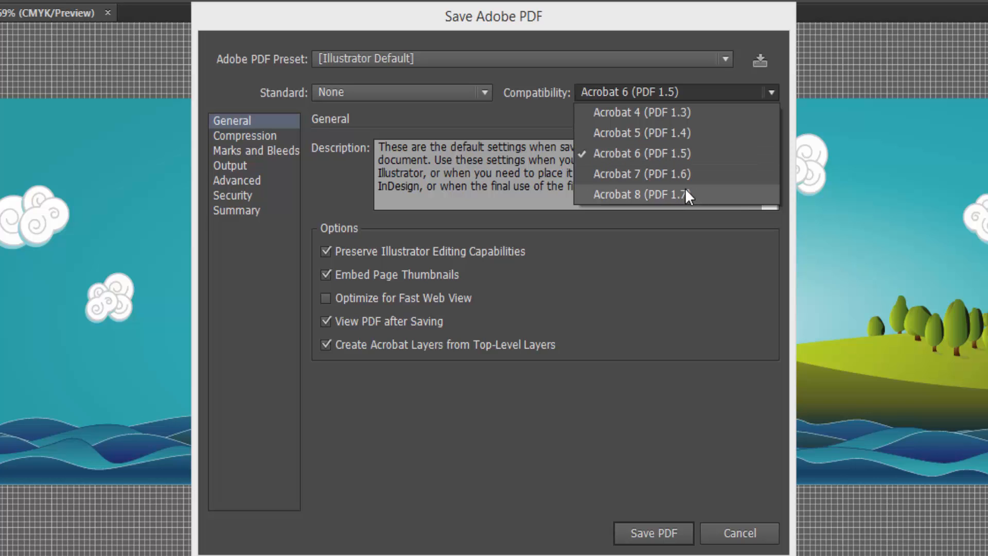
pyautogui.click(642, 172)
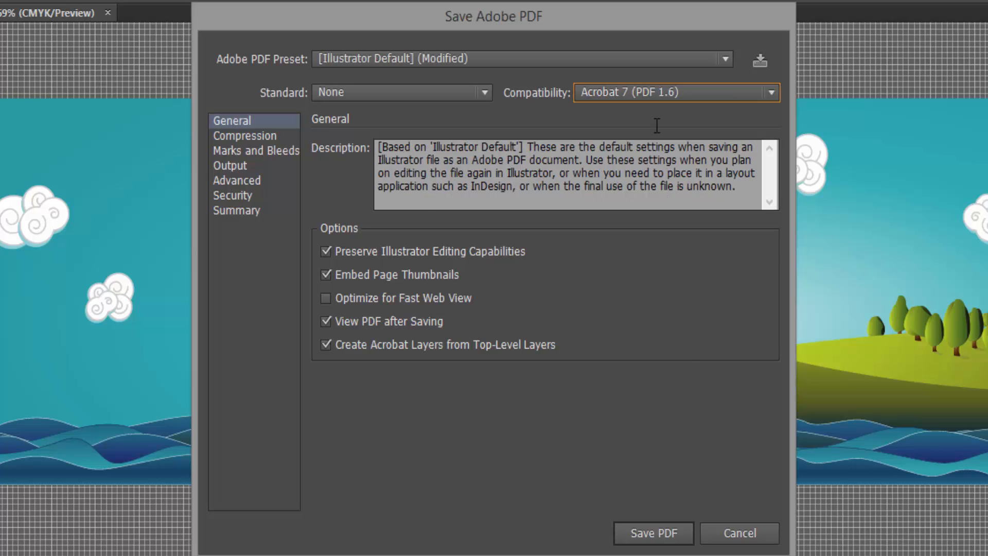
pyautogui.click(656, 91)
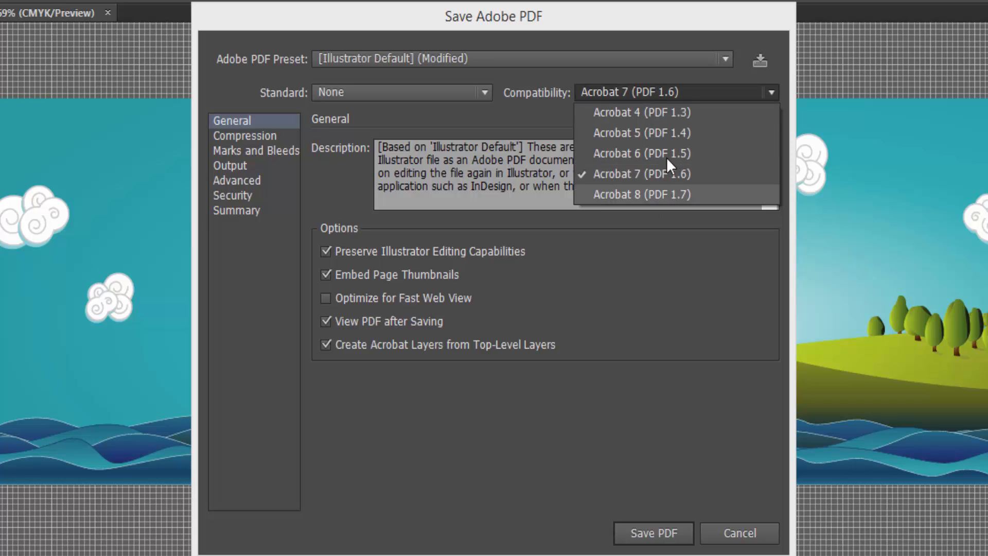
pyautogui.click(644, 173)
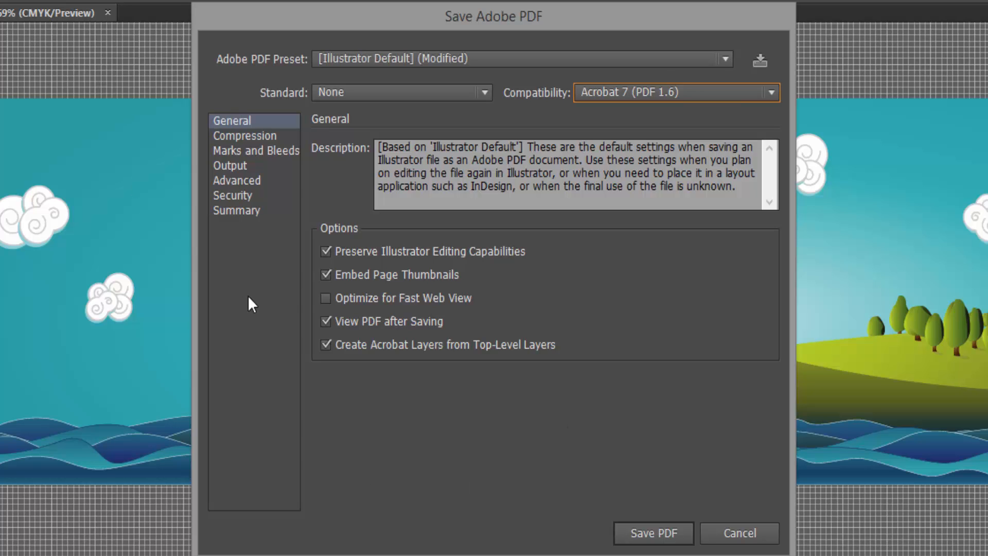
# Step: Disable Preserve Illustrator Editing Capabilities, Embed Page Thumbnails and Create Acrobat Layers from Top-Level Layers, and enable Optimize for Fast Web View
pyautogui.click(327, 251)
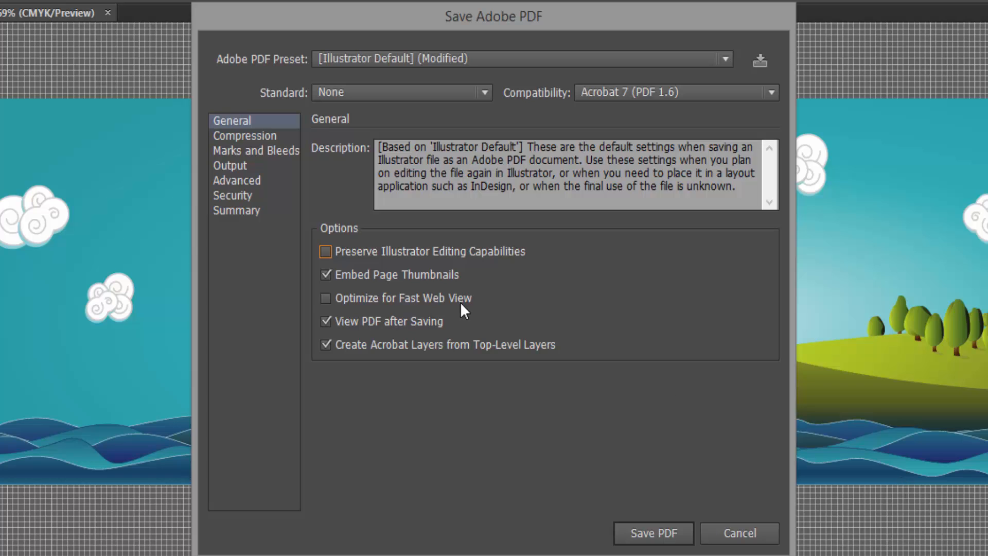
pyautogui.click(379, 279)
pyautogui.click(358, 298)
pyautogui.click(464, 344)
pyautogui.click(413, 343)
pyautogui.click(422, 341)
pyautogui.moveTo(520, 33)
pyautogui.mouseDown()
pyautogui.moveTo(486, 98)
pyautogui.moveTo(506, 35)
pyautogui.mouseUp()
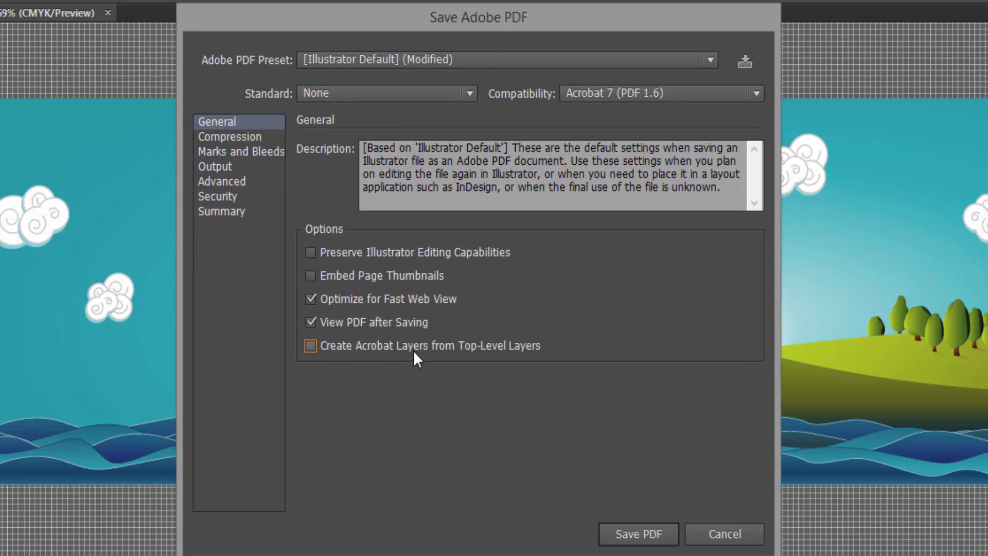
# Step: Examine the downsampling and compression choices for color, grayscale and monochrome bitmap images in the PDF compression settings
pyautogui.click(248, 140)
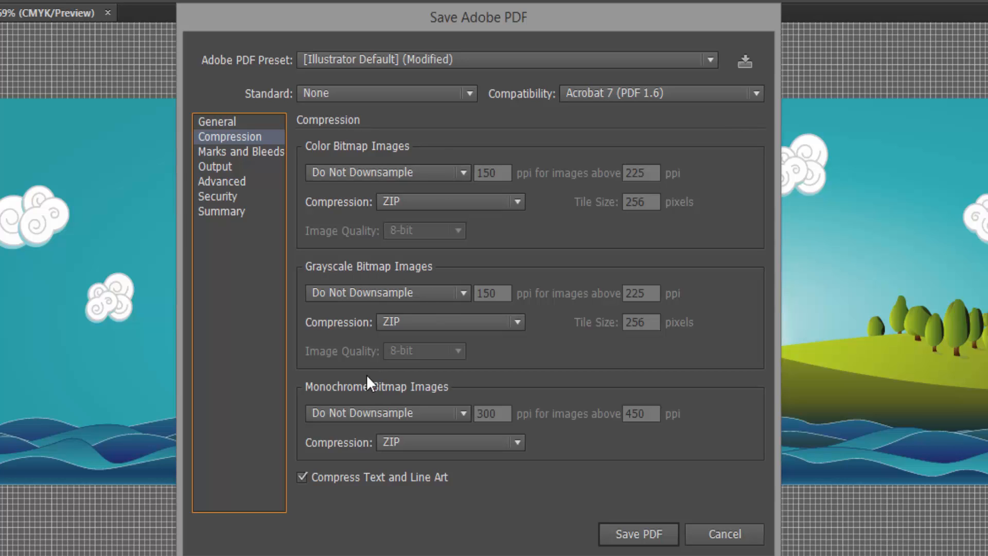
pyautogui.click(417, 411)
pyautogui.click(441, 390)
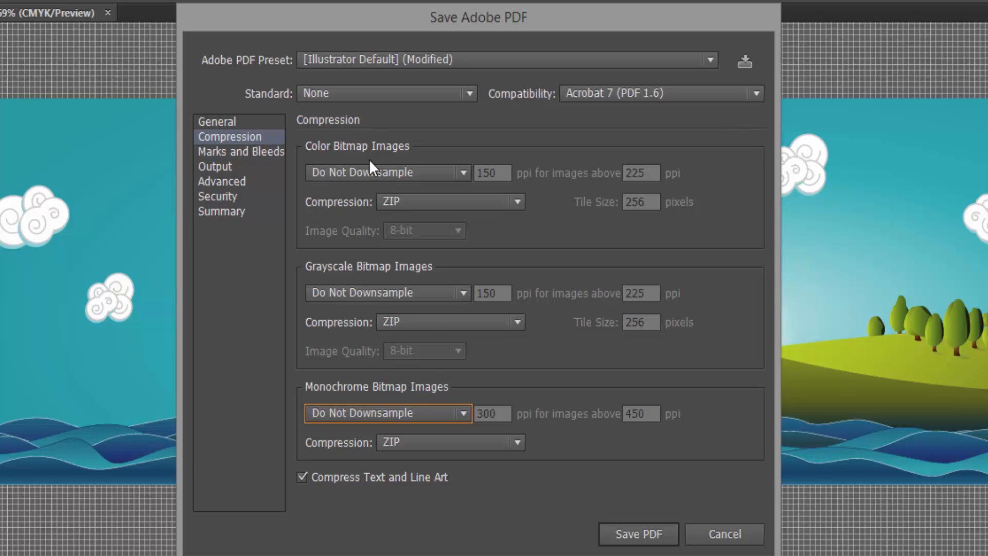
pyautogui.click(435, 168)
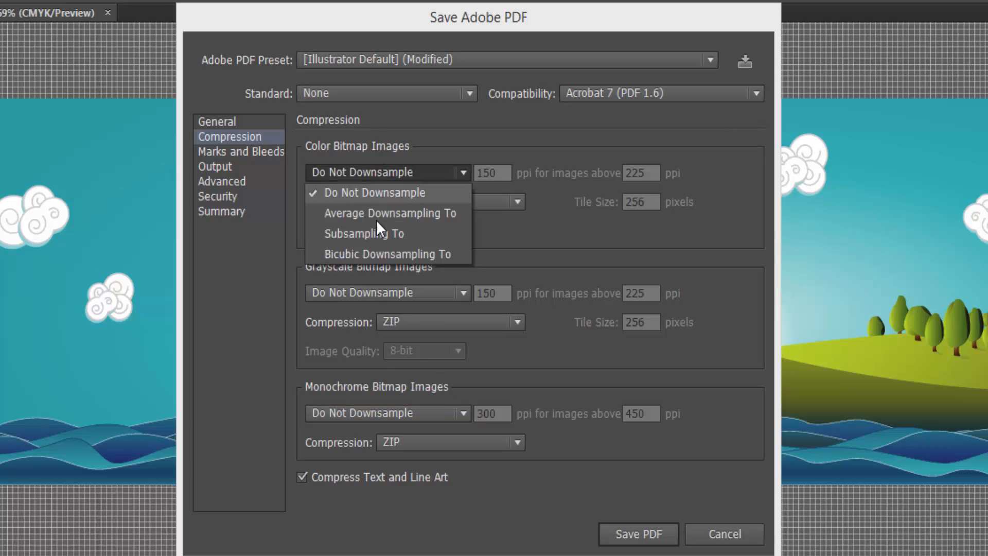
pyautogui.click(350, 152)
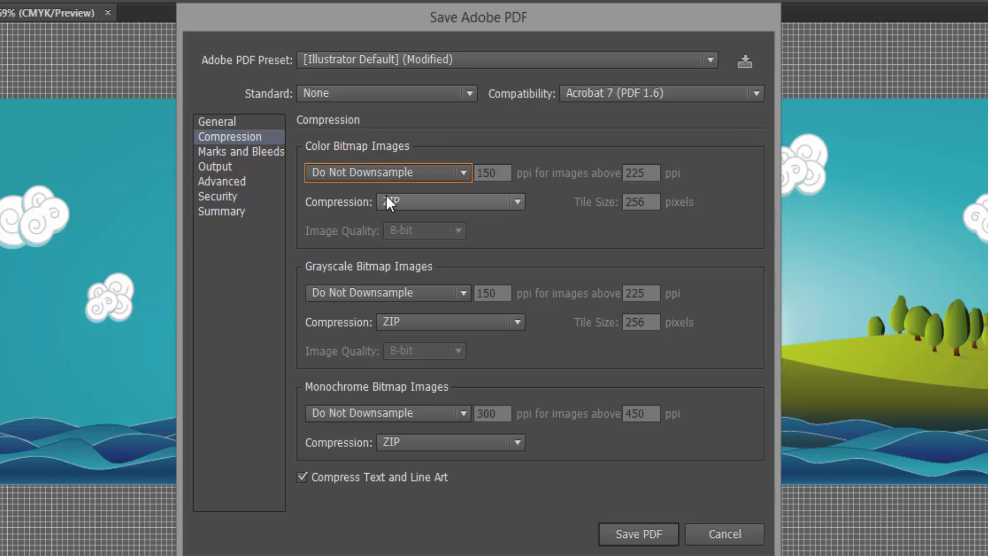
pyautogui.click(409, 202)
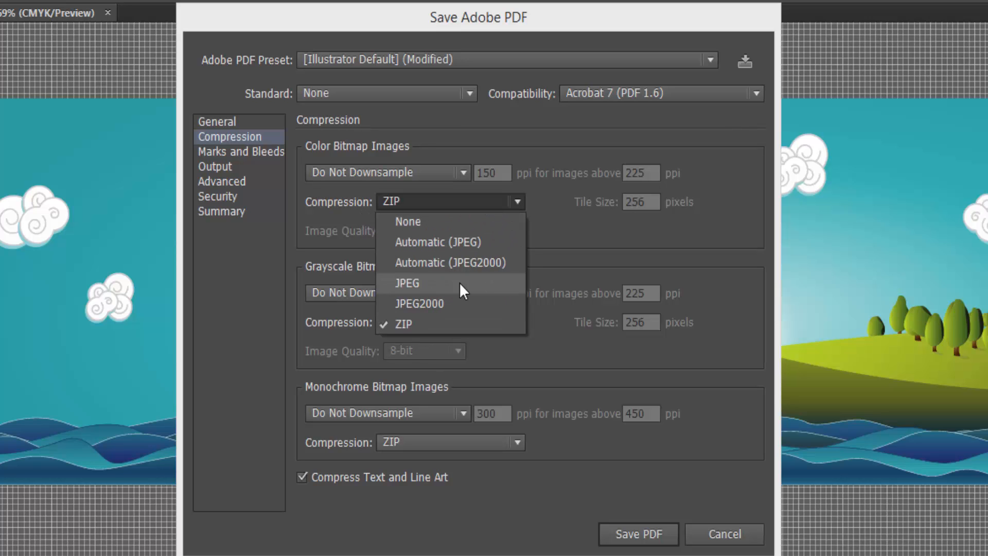
pyautogui.click(547, 239)
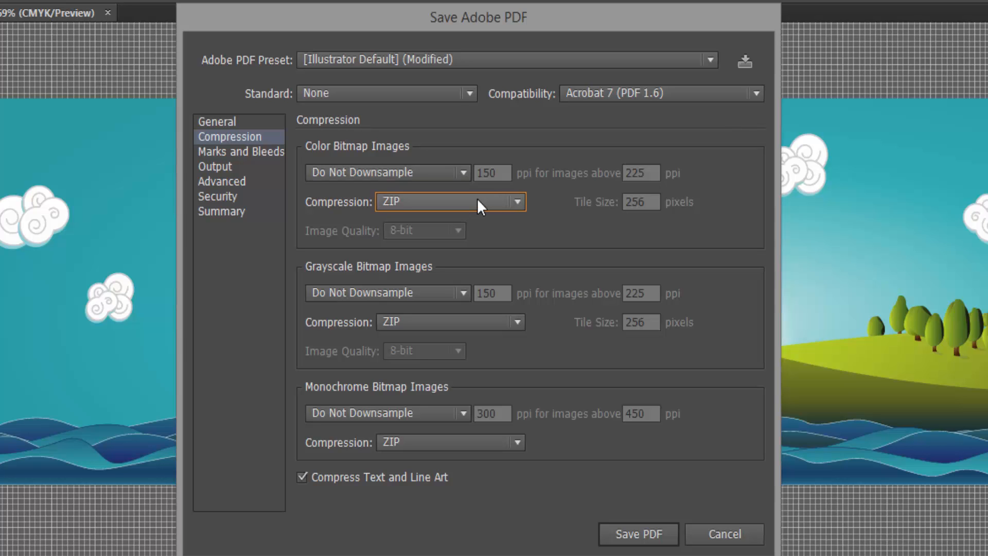
pyautogui.click(459, 295)
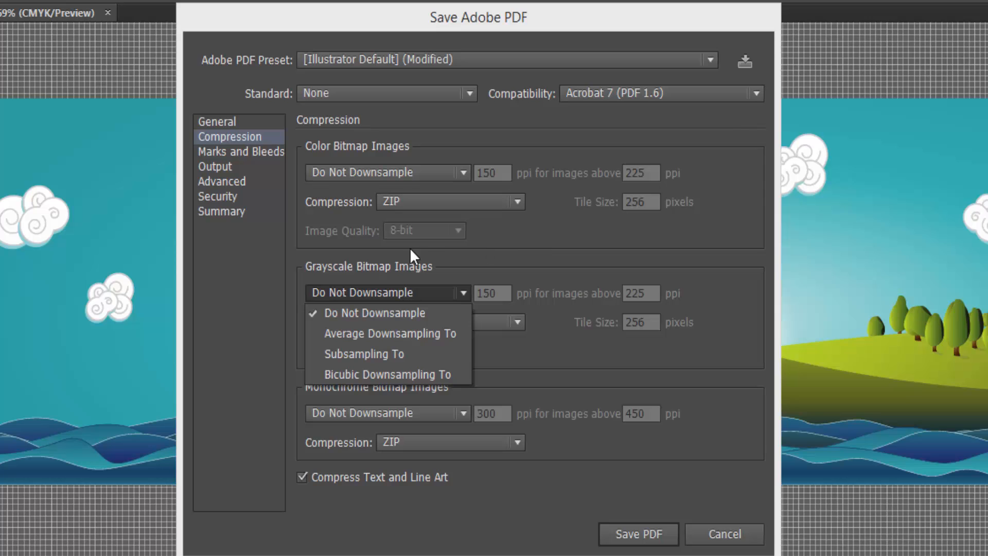
pyautogui.click(428, 247)
pyautogui.click(435, 170)
pyautogui.click(440, 161)
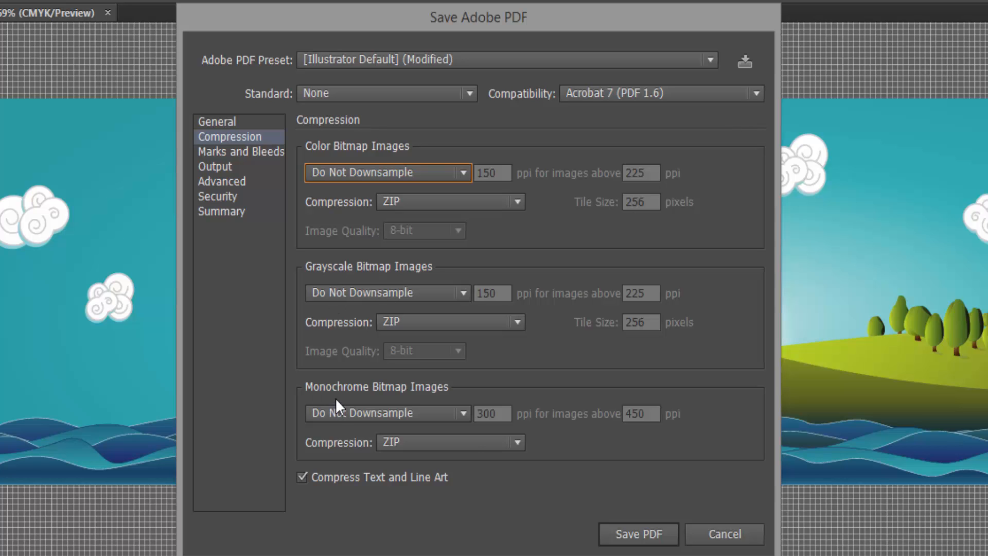
pyautogui.click(344, 412)
pyautogui.click(322, 356)
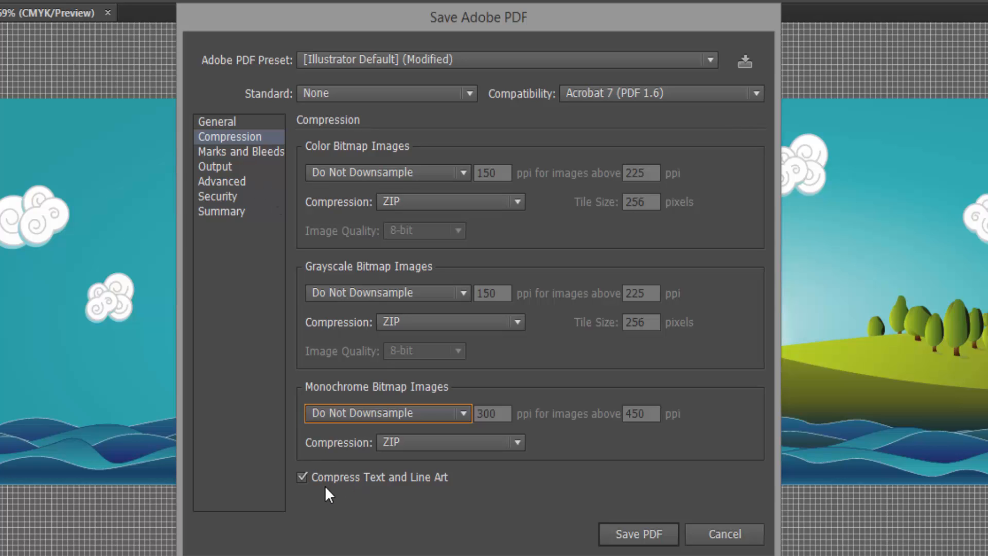
# Step: In the marks and bleeds settings, turn off Use Document Bleed Settings and enable All Printer's Marks
pyautogui.click(259, 155)
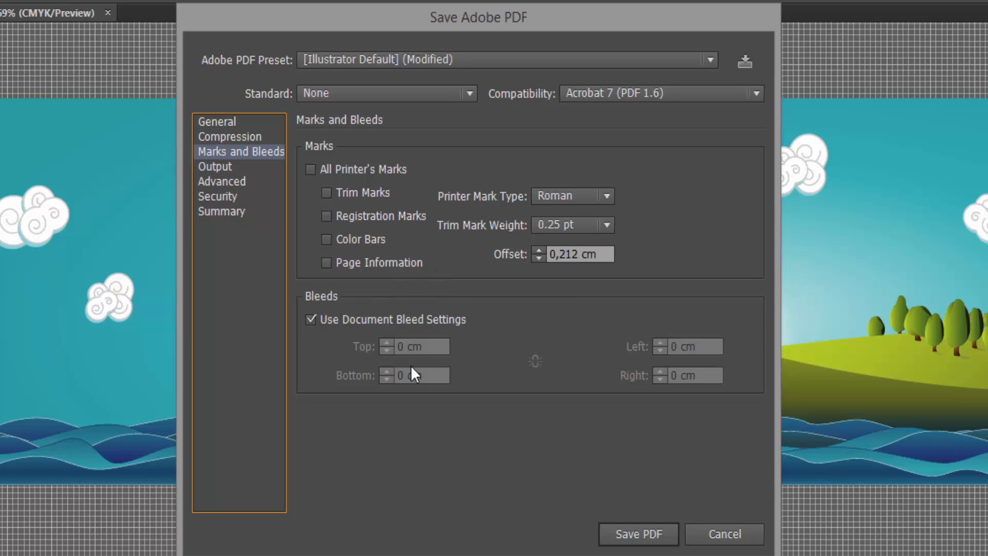
pyautogui.click(390, 318)
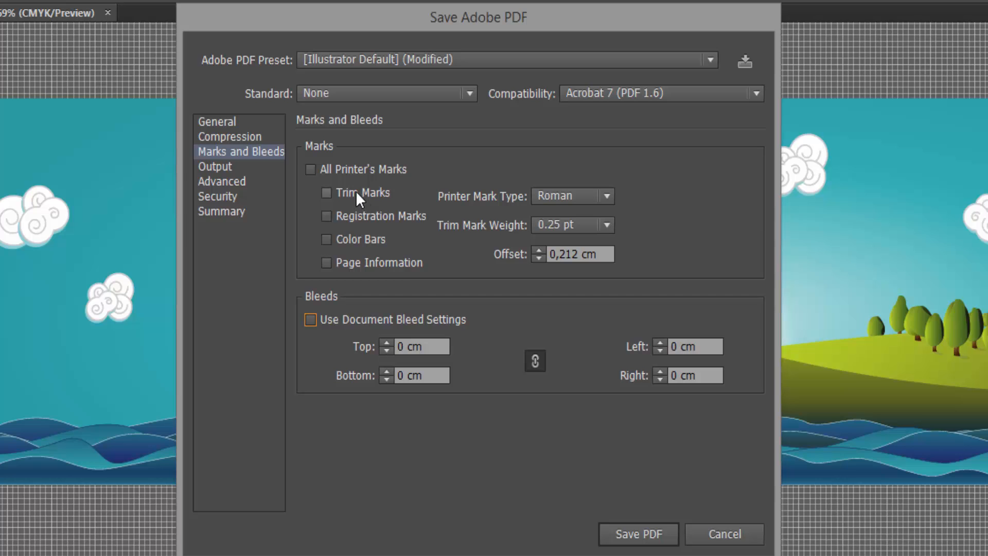
pyautogui.click(373, 169)
# Step: Use the Roman printer mark type with a trim mark weight of 0.25 pt
pyautogui.click(560, 201)
pyautogui.click(553, 214)
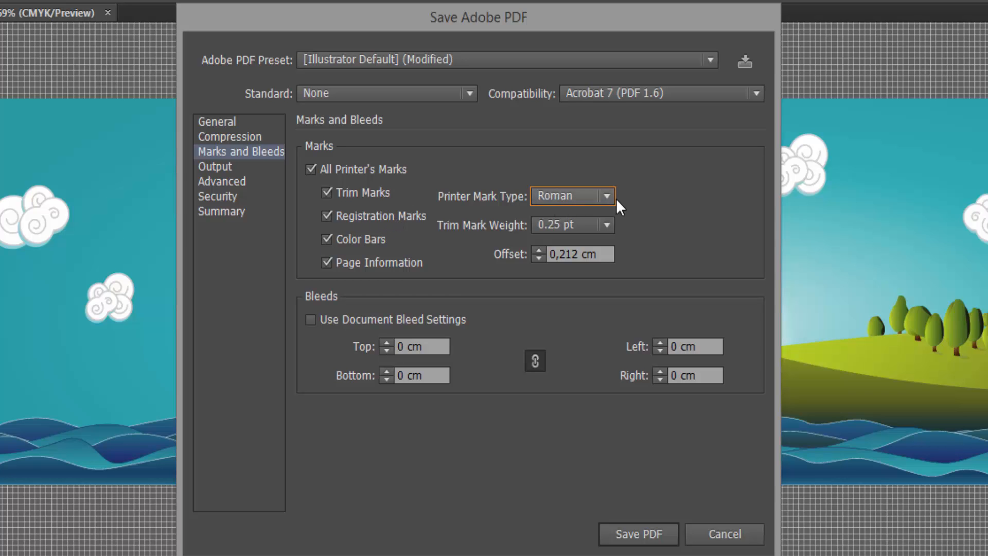
pyautogui.click(595, 205)
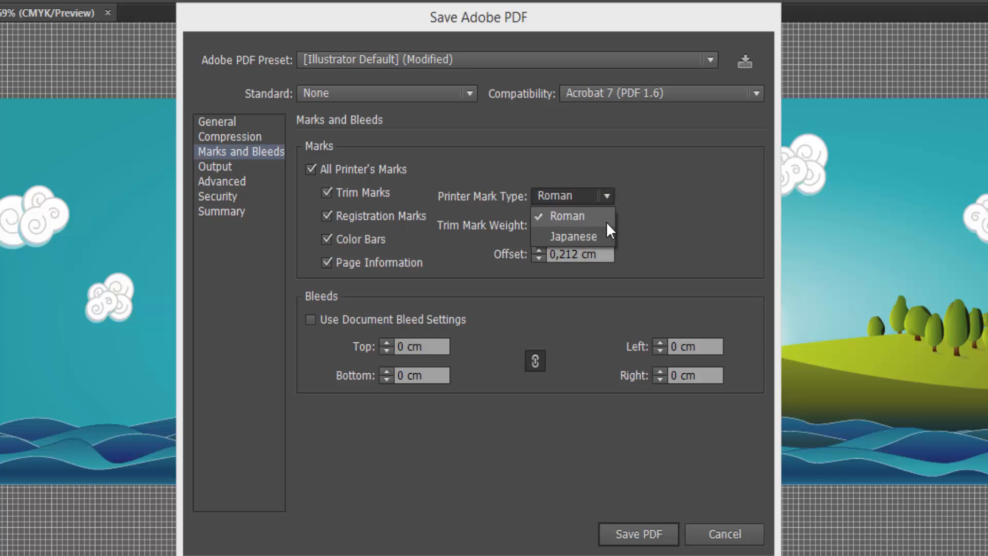
pyautogui.click(624, 214)
pyautogui.click(577, 203)
pyautogui.click(577, 220)
pyautogui.click(595, 224)
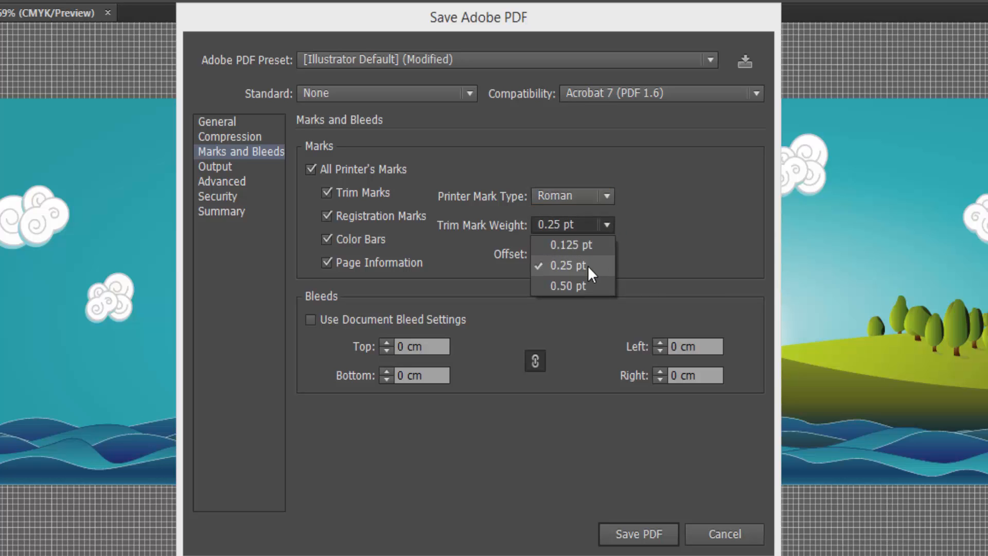
pyautogui.click(587, 265)
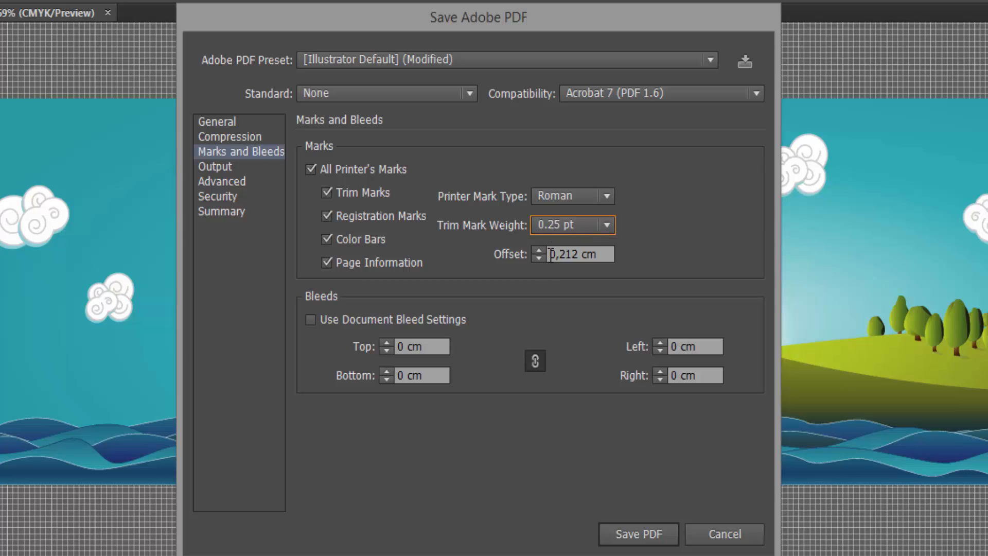
# Step: Examine the color conversion choices in the PDF output settings
pyautogui.click(253, 168)
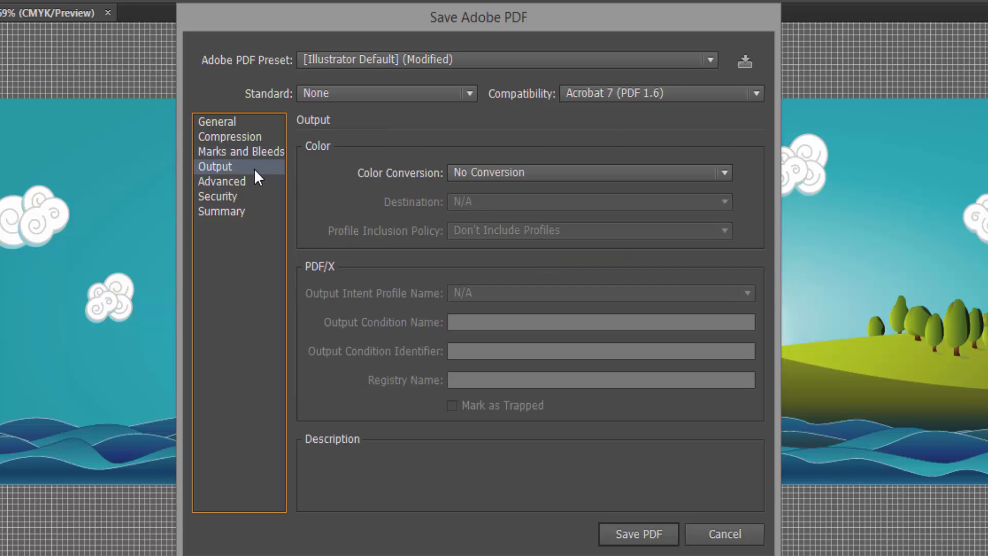
pyautogui.click(487, 173)
pyautogui.click(508, 251)
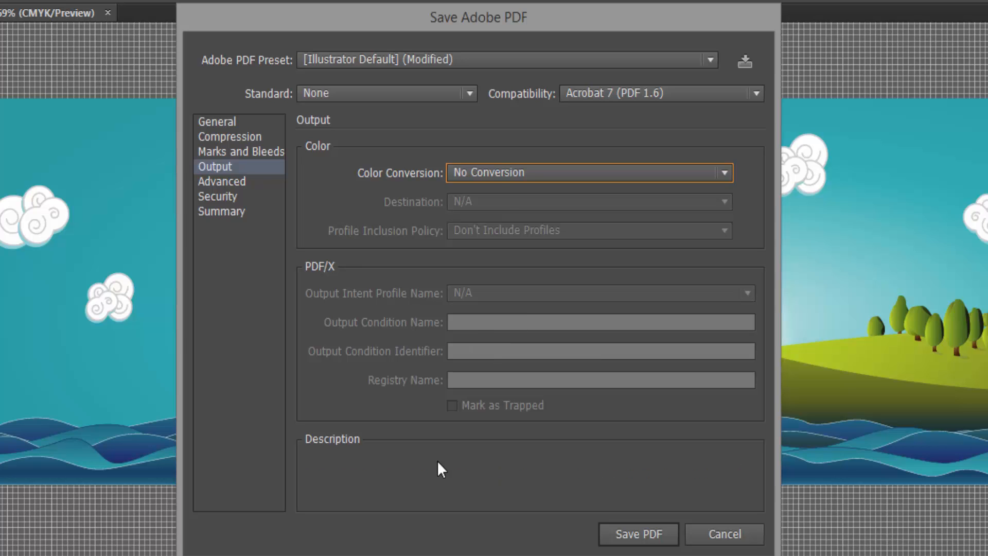
pyautogui.click(497, 172)
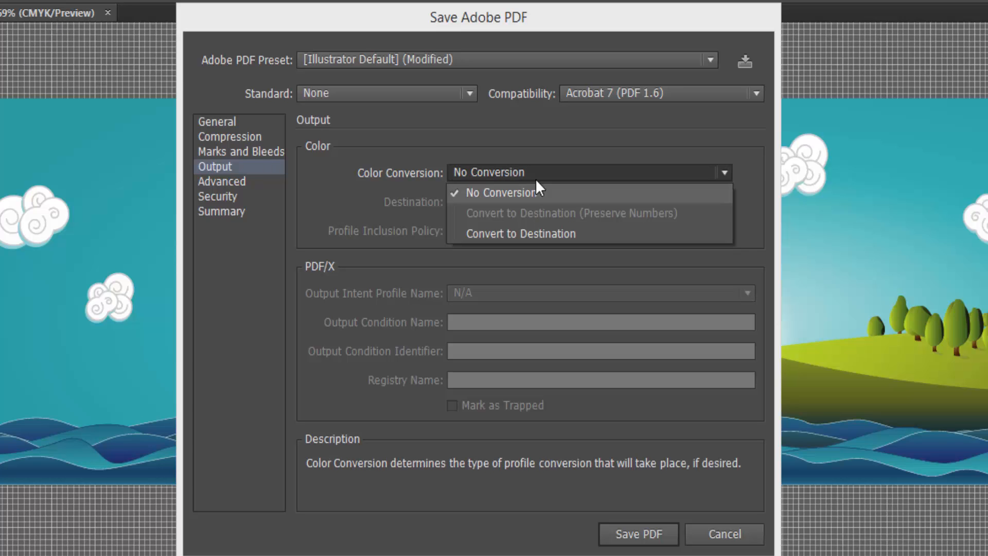
pyautogui.click(540, 166)
pyautogui.click(521, 172)
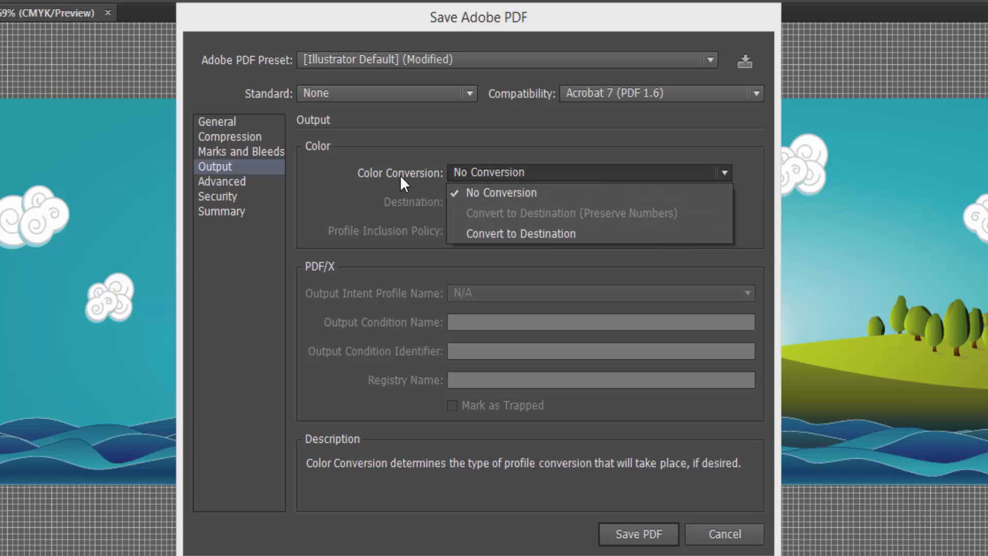
pyautogui.click(422, 152)
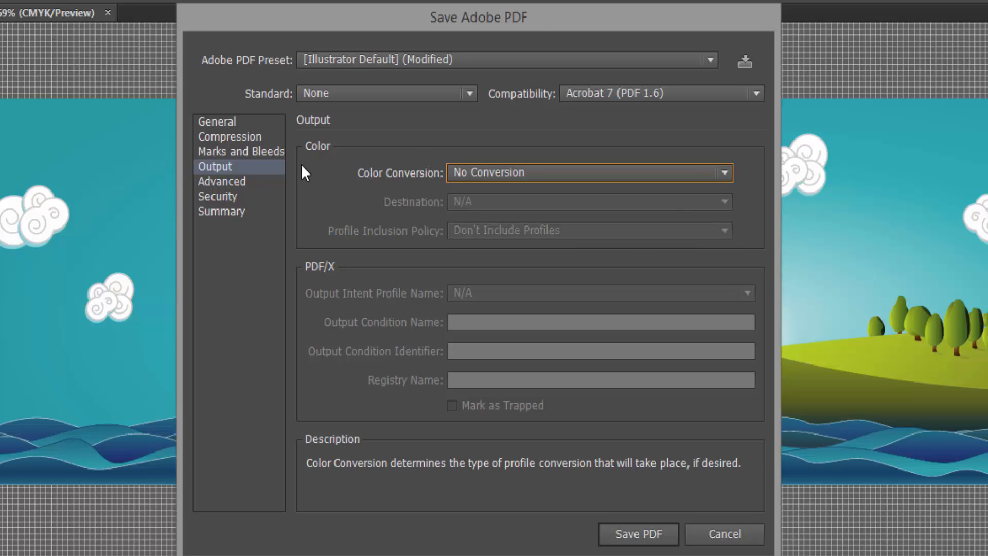
# Step: Examine the font subsetting threshold in the advanced PDF settings
pyautogui.click(216, 184)
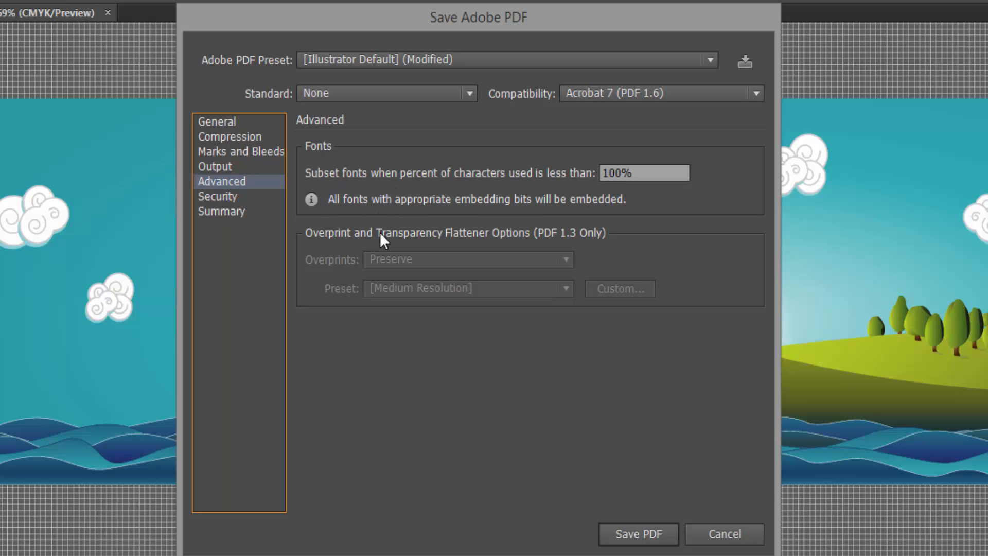
pyautogui.click(610, 174)
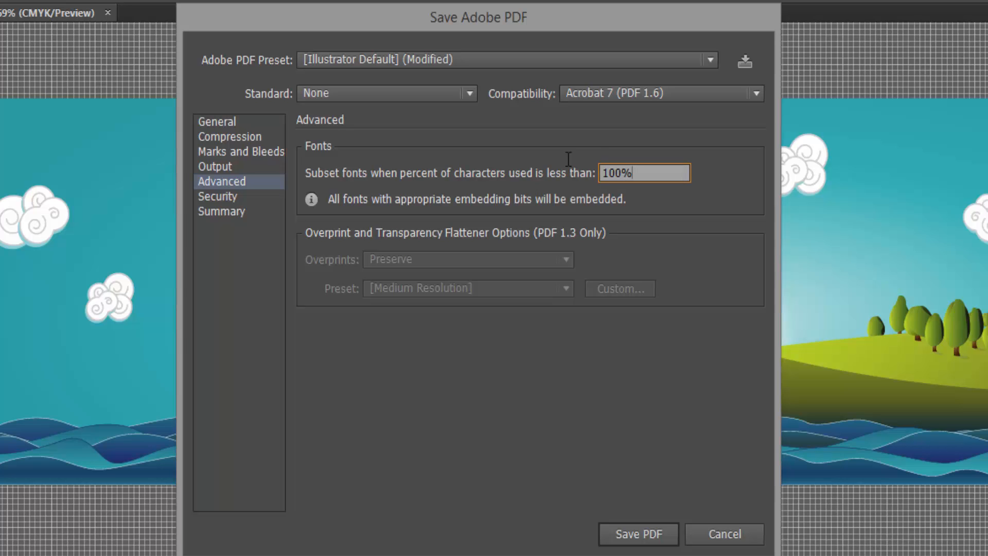
pyautogui.click(644, 173)
pyautogui.doubleClick(609, 170)
# Step: Review the PDF security options and the settings summary, expanding its General section
pyautogui.click(242, 196)
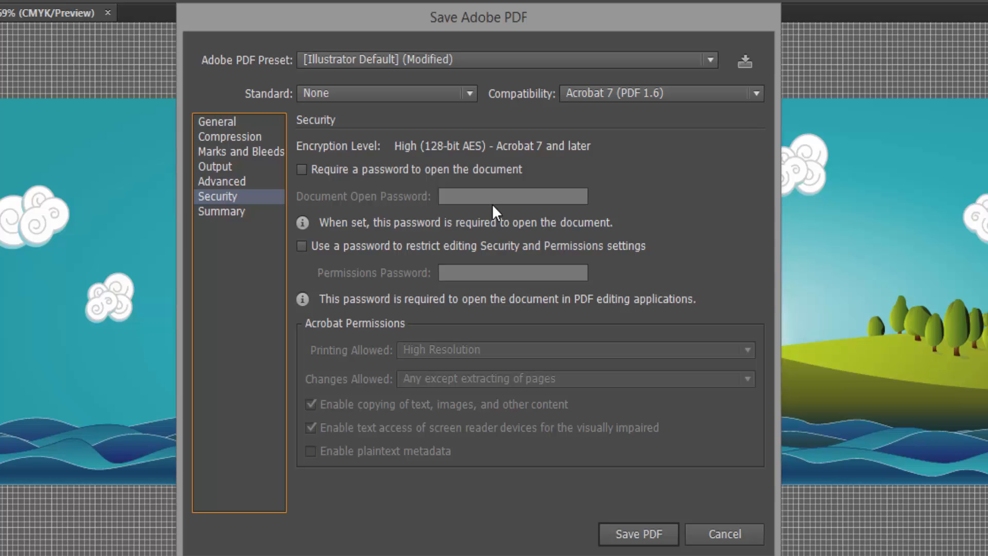
pyautogui.click(258, 217)
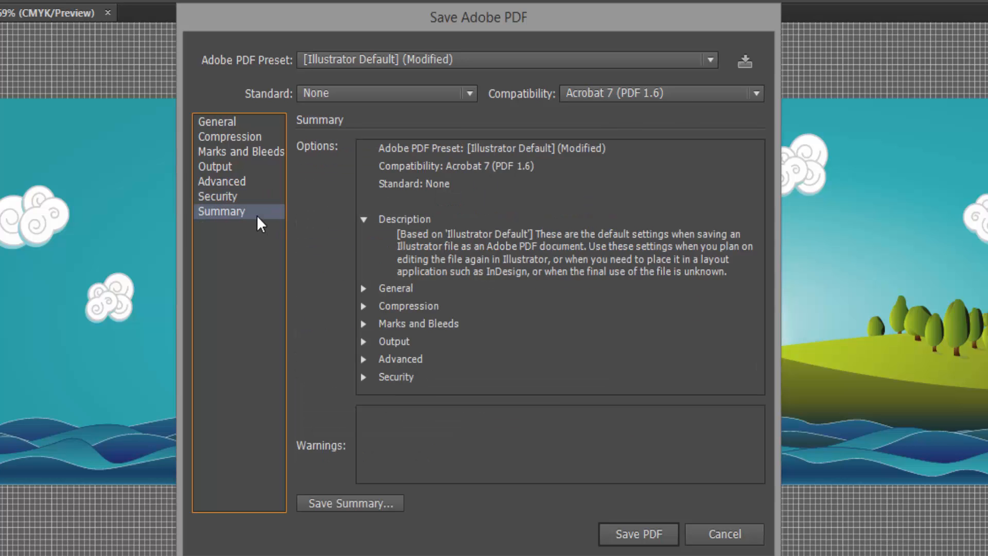
pyautogui.click(363, 288)
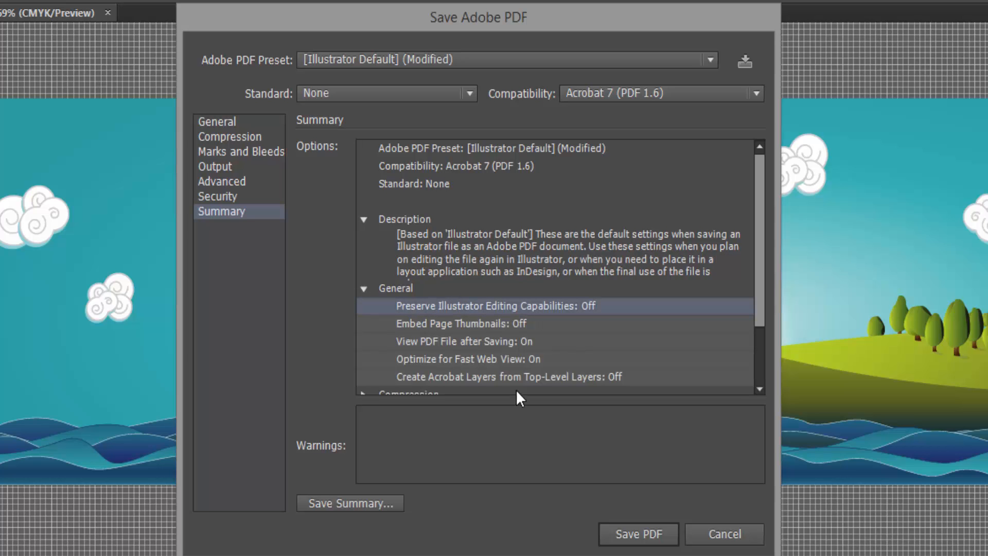
pyautogui.scroll(-3, 525, 324)
pyautogui.scroll(3, 525, 326)
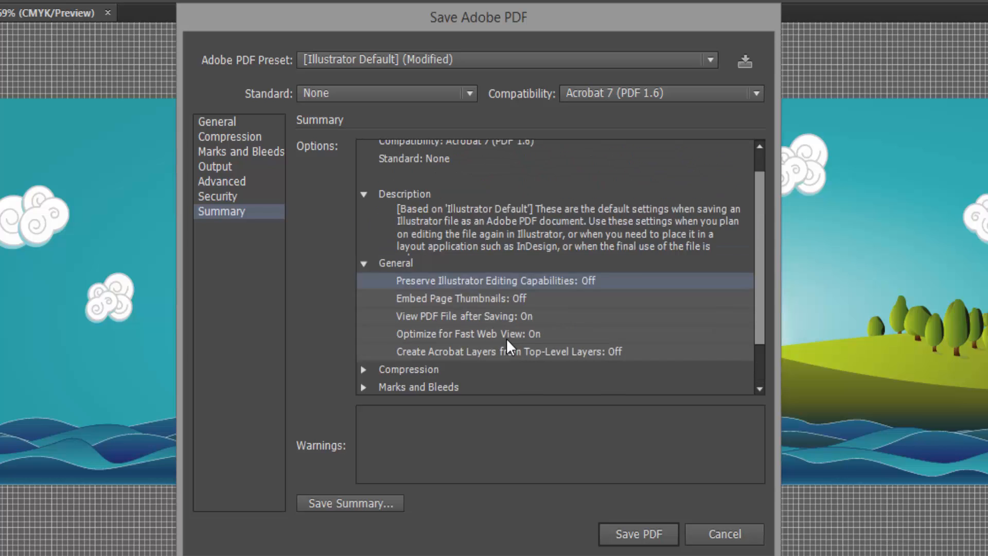
pyautogui.scroll(-3, 464, 278)
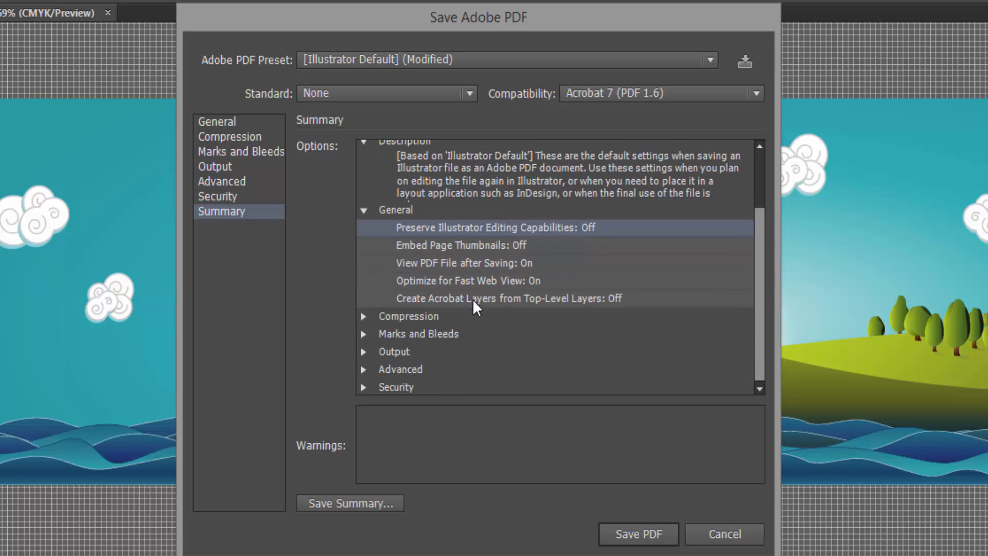
pyautogui.scroll(3, 479, 298)
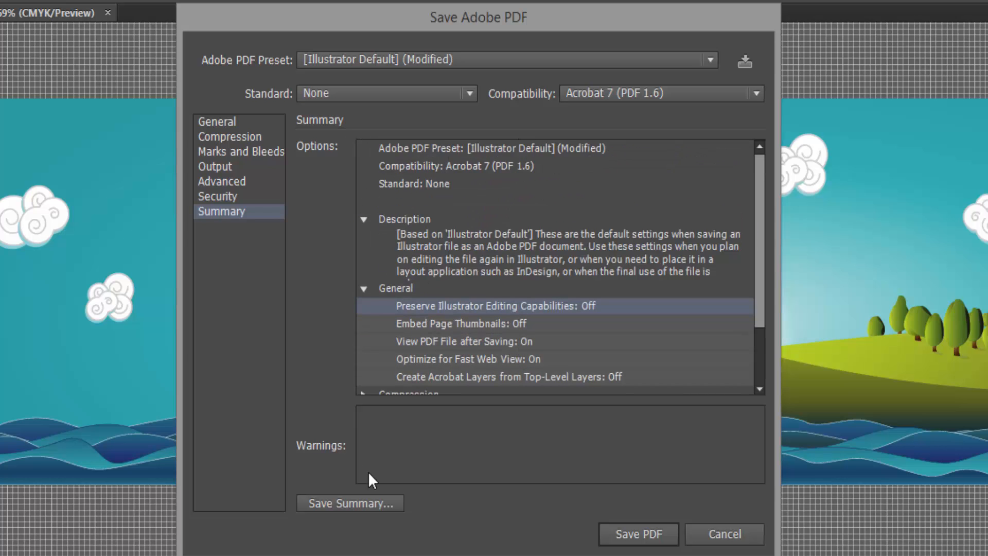
# Step: Save the PDF with Illustrator editing capabilities not preserved, accepting the loss of some editing features
pyautogui.scroll(-3, 499, 316)
pyautogui.scroll(3, 499, 316)
pyautogui.click(255, 120)
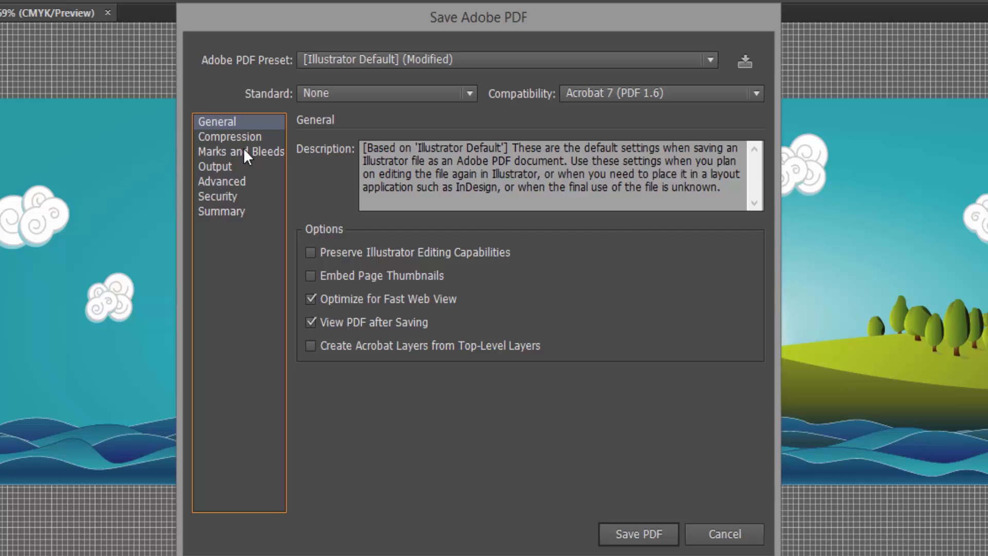
pyautogui.click(634, 536)
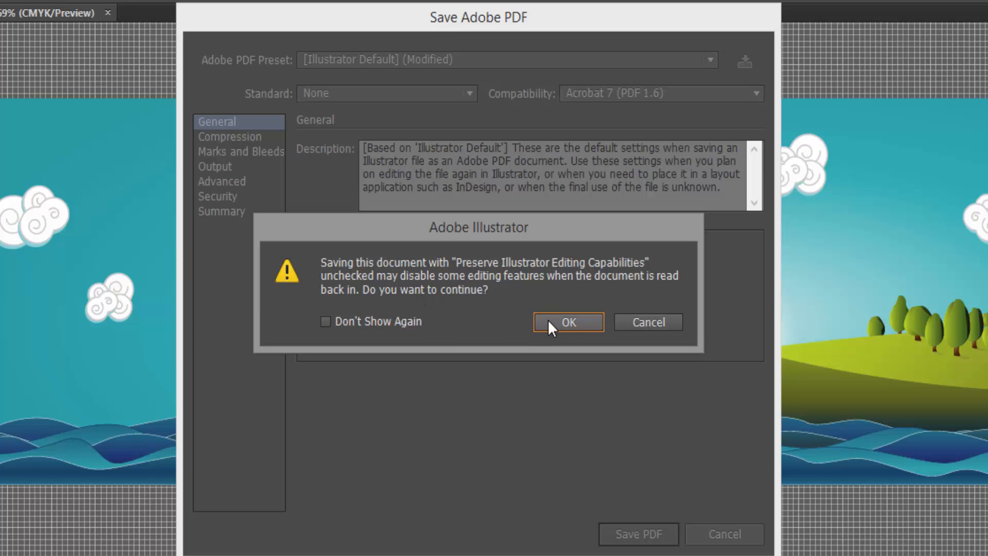
pyautogui.click(577, 327)
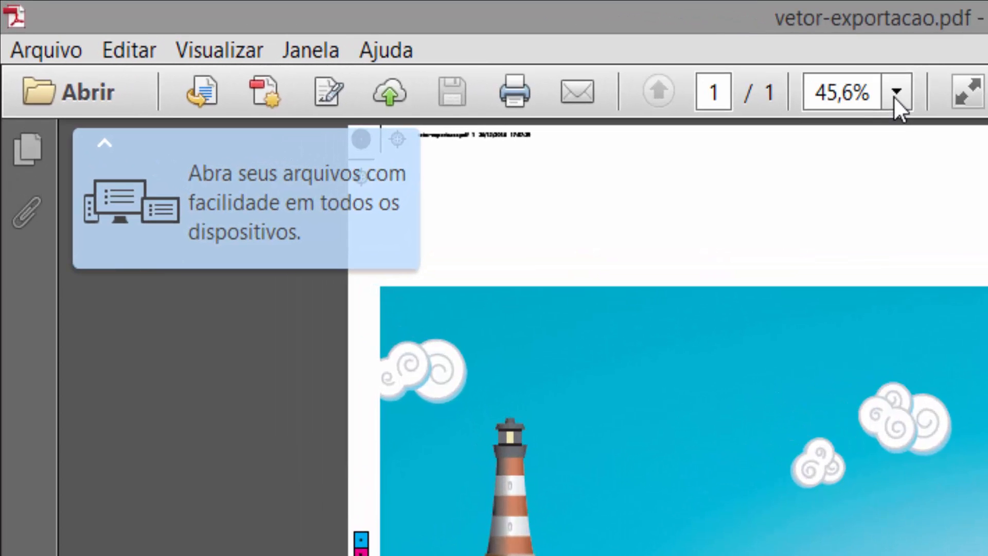
# Step: Examine the exported PDF's artwork, color bars and page edges in Adobe Reader at 100% zoom
pyautogui.click(624, 64)
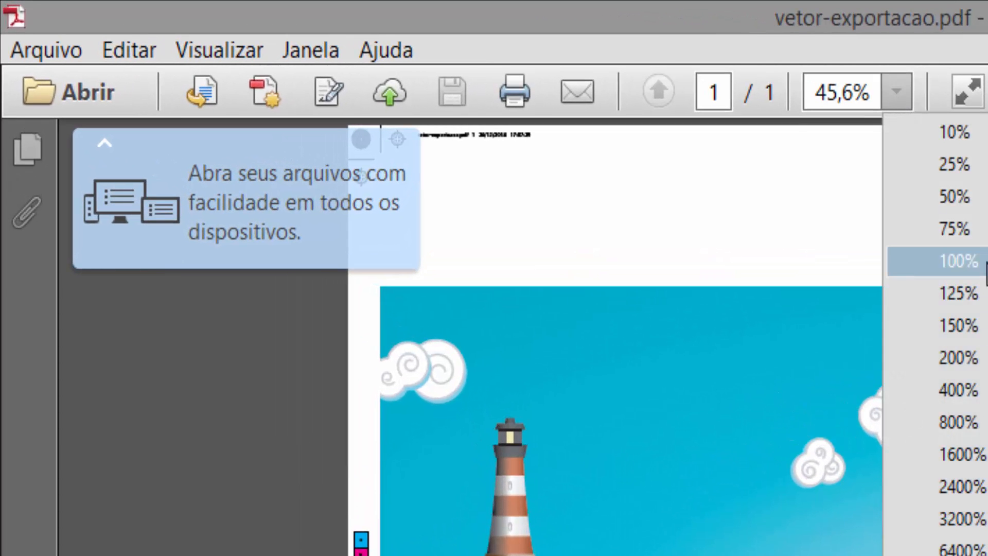
pyautogui.click(959, 261)
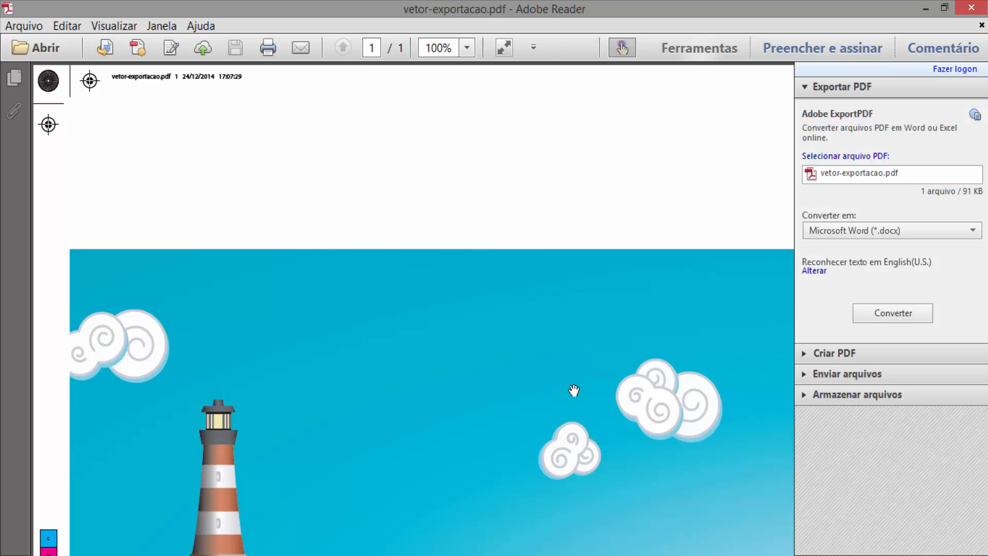
pyautogui.scroll(-12, 575, 391)
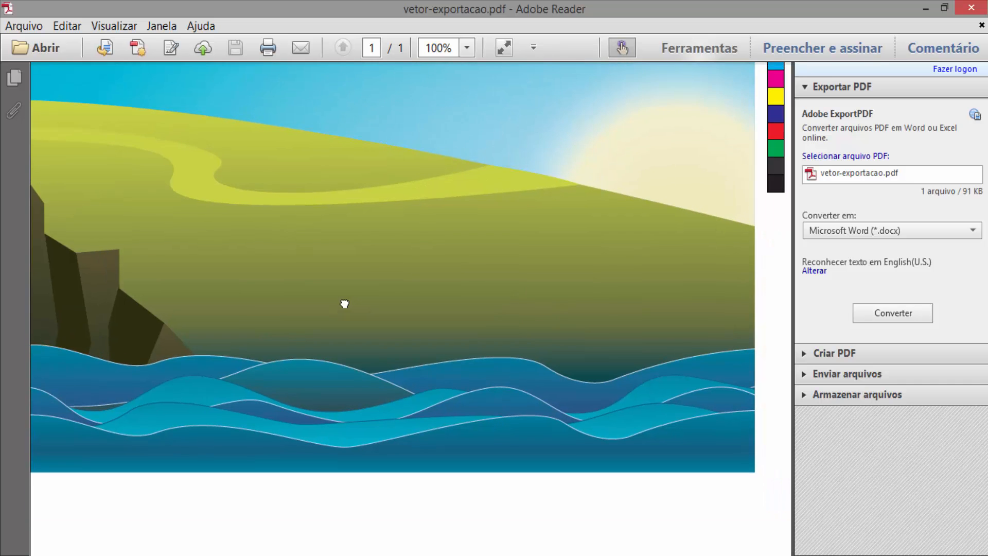
pyautogui.scroll(5, 397, 390)
pyautogui.scroll(-6, 360, 384)
pyautogui.hscroll(-4, 478, 261)
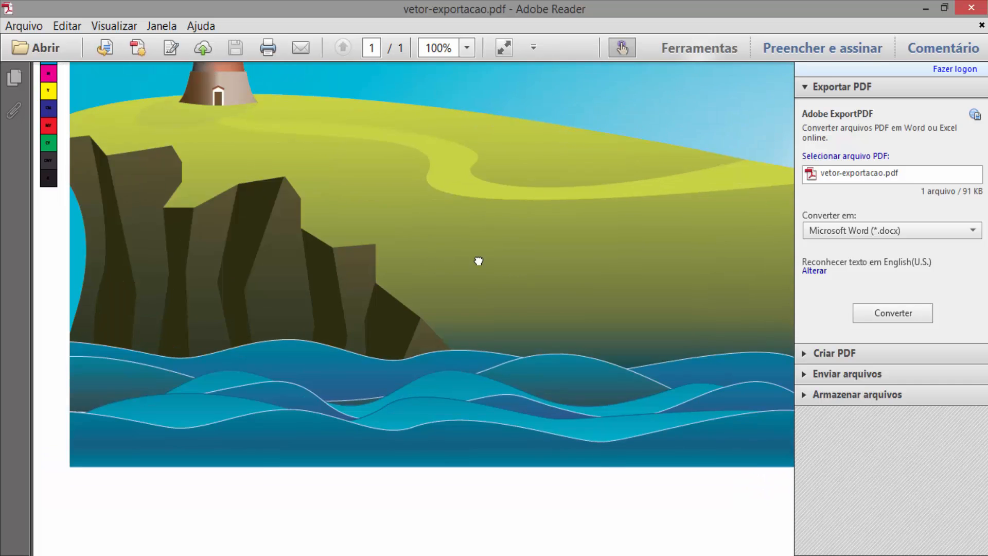
pyautogui.scroll(-1, 464, 237)
pyautogui.scroll(10, 273, 411)
pyautogui.hscroll(6, 274, 410)
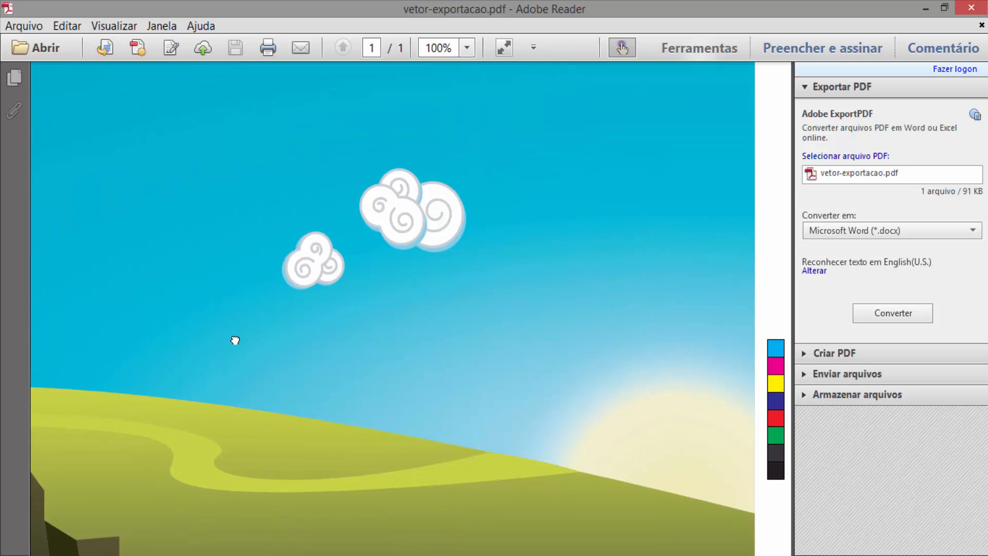
pyautogui.hscroll(-5, 235, 340)
pyautogui.scroll(2, 519, 338)
pyautogui.scroll(-2, 519, 338)
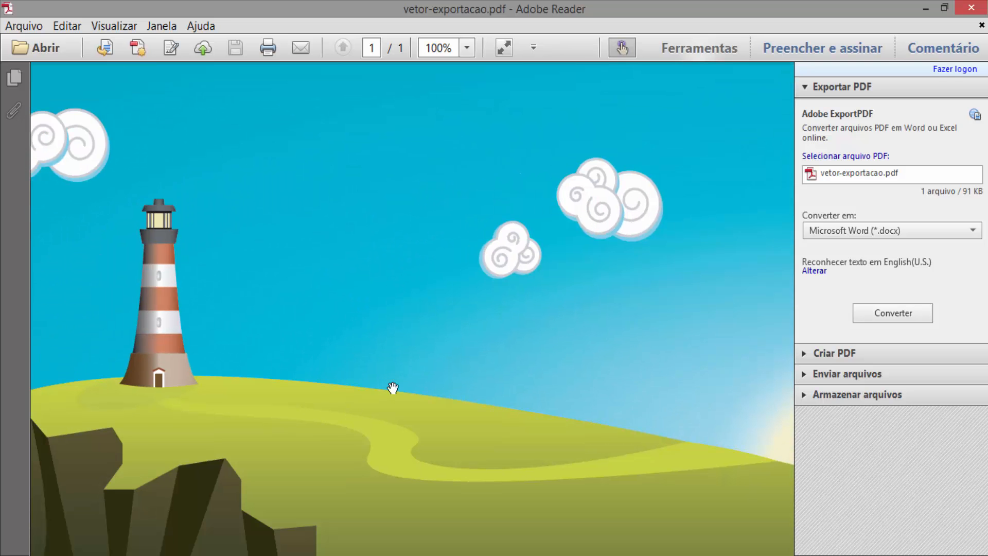
pyautogui.moveTo(393, 389); pyautogui.dragTo(426, 298)
pyautogui.moveTo(404, 388)
pyautogui.mouseDown()
pyautogui.moveTo(371, 311)
pyautogui.moveTo(516, 276)
pyautogui.moveTo(513, 266)
pyautogui.mouseUp()
# Step: Inspect the lighthouse, cliff, hill and sun in the exported PDF at 200% zoom
pyautogui.click(472, 49)
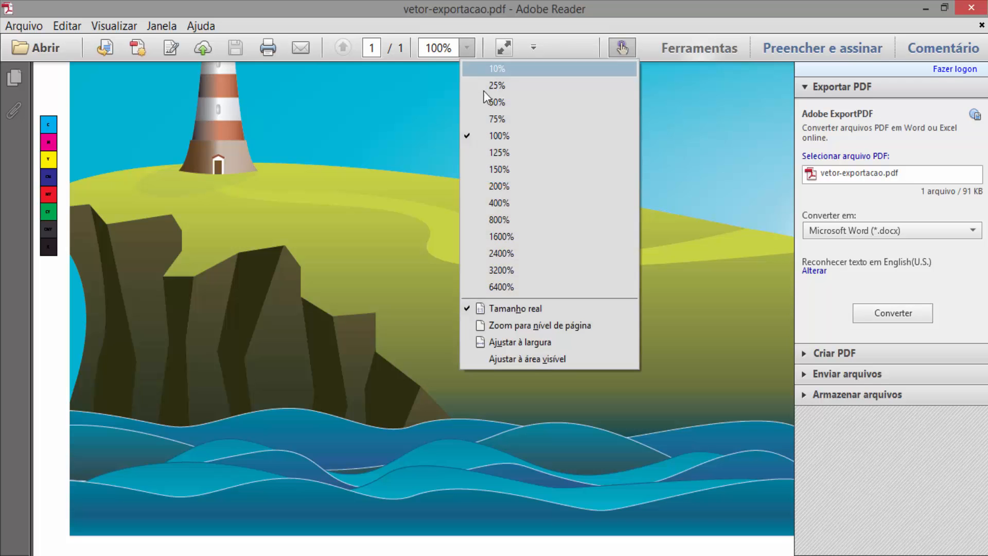
pyautogui.click(506, 194)
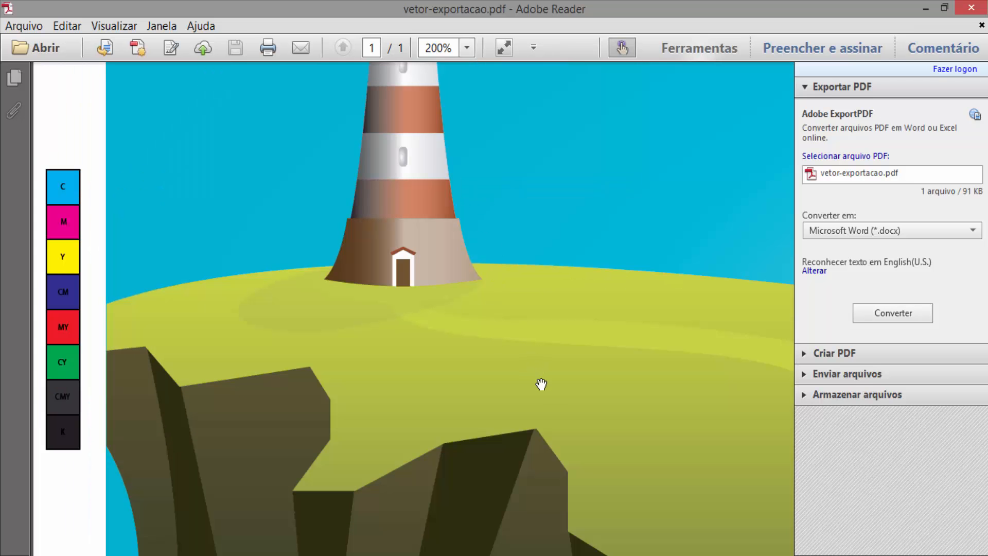
pyautogui.moveTo(568, 461); pyautogui.dragTo(452, 152)
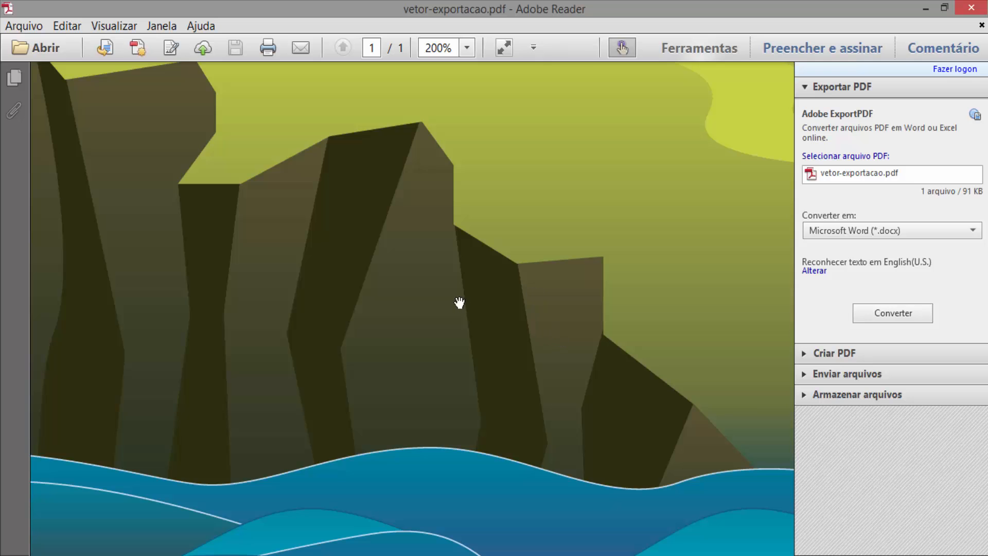
pyautogui.scroll(15, 459, 303)
pyautogui.hscroll(-5, 460, 302)
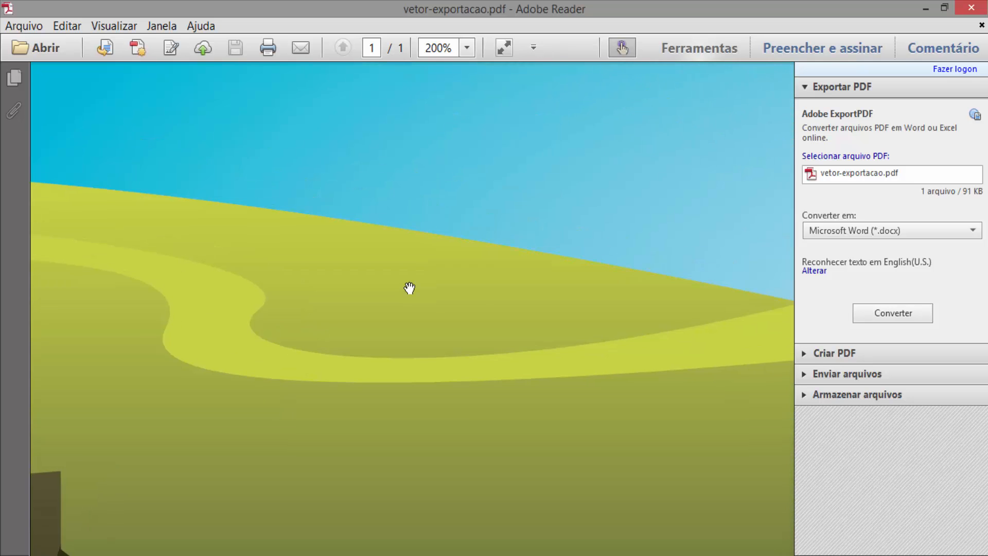
pyautogui.moveTo(410, 289); pyautogui.dragTo(378, 379)
pyautogui.moveTo(538, 427); pyautogui.dragTo(288, 261)
pyautogui.moveTo(533, 363); pyautogui.dragTo(379, 265)
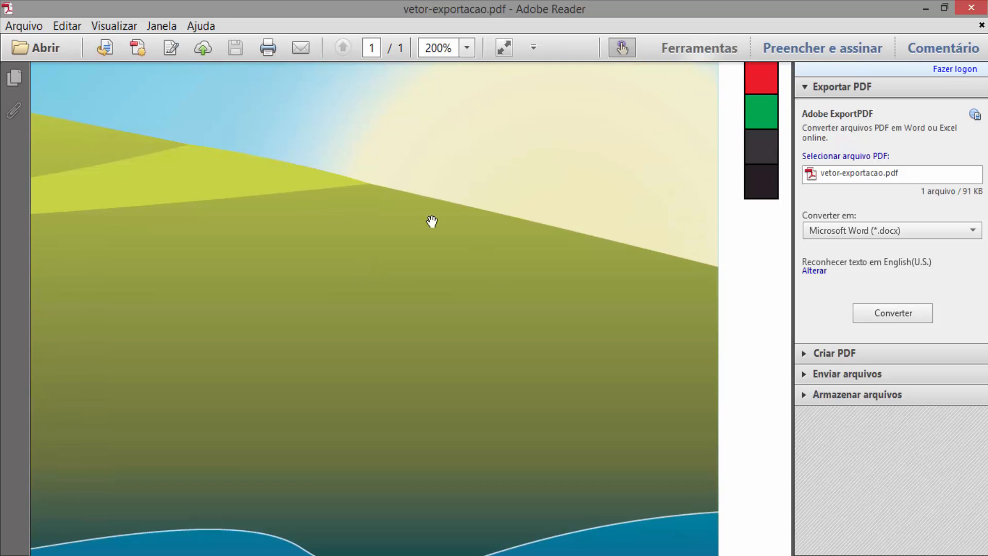
pyautogui.scroll(3, 411, 217)
pyautogui.hscroll(-5, 402, 206)
# Step: Check the sharpness of the hill's vector edge at 2400% zoom
pyautogui.click(467, 48)
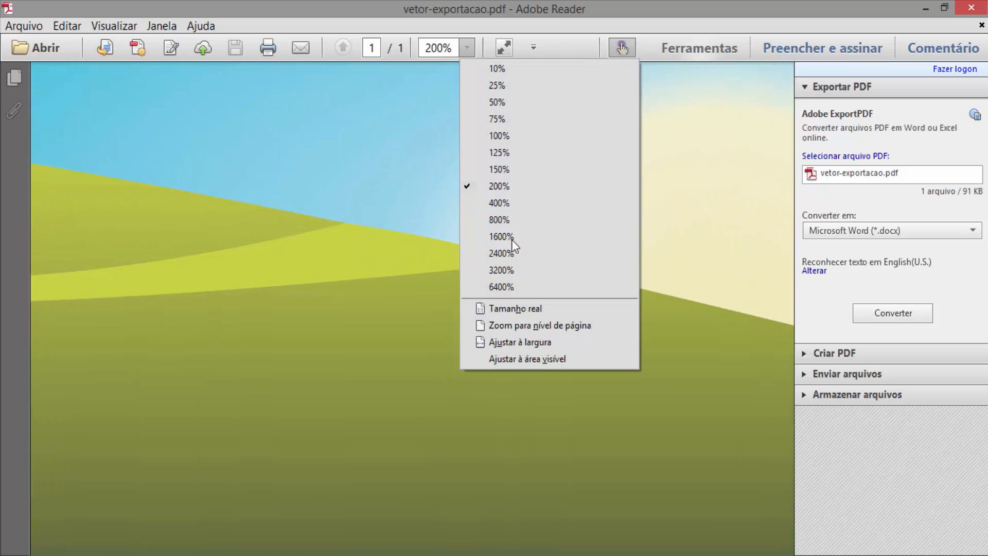
pyautogui.click(513, 250)
pyautogui.moveTo(433, 157); pyautogui.dragTo(520, 185)
pyautogui.scroll(-3, 510, 422)
# Step: Return the PDF to 100% zoom and view the lighthouse, clouds and color bar
pyautogui.click(475, 55)
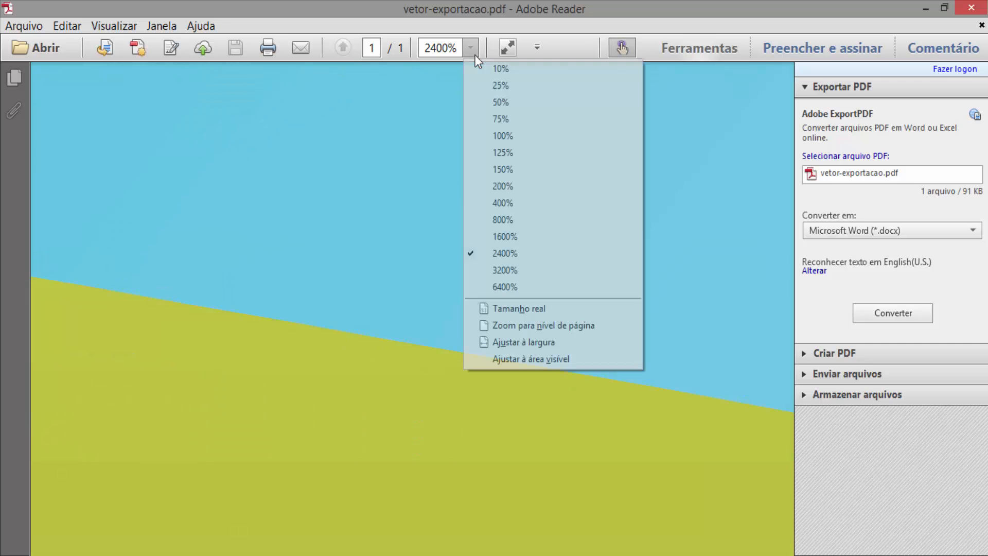
pyautogui.click(520, 142)
pyautogui.scroll(3, 459, 282)
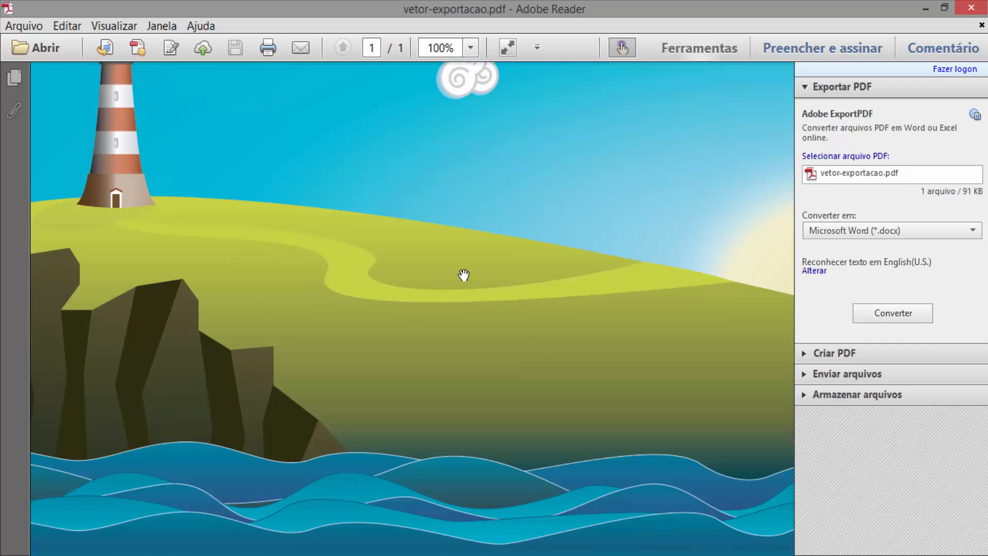
pyautogui.scroll(2, 463, 276)
pyautogui.hscroll(-2, 463, 275)
pyautogui.scroll(2, 435, 155)
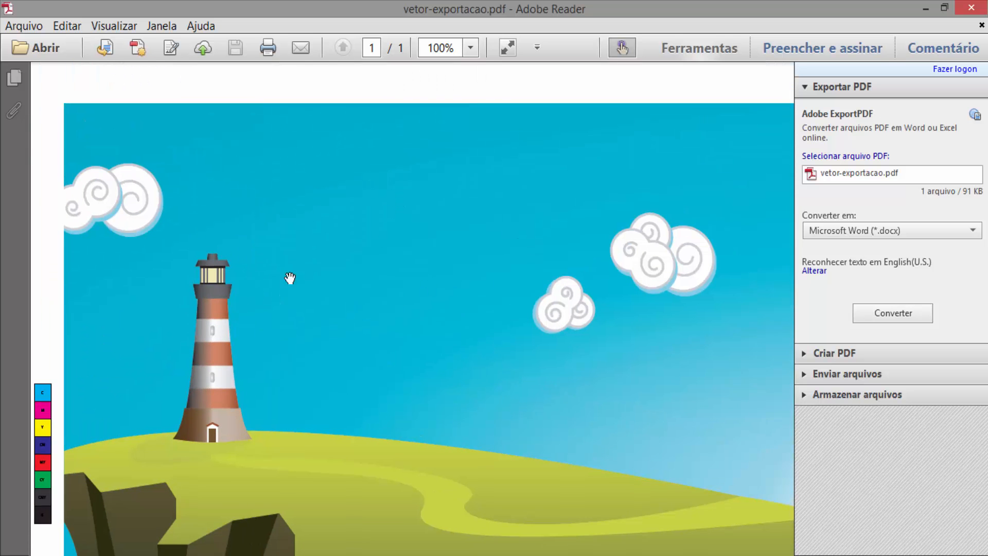
pyautogui.scroll(1, 483, 155)
# Step: Try smaller zoom levels for the PDF and settle on 75%
pyautogui.click(477, 51)
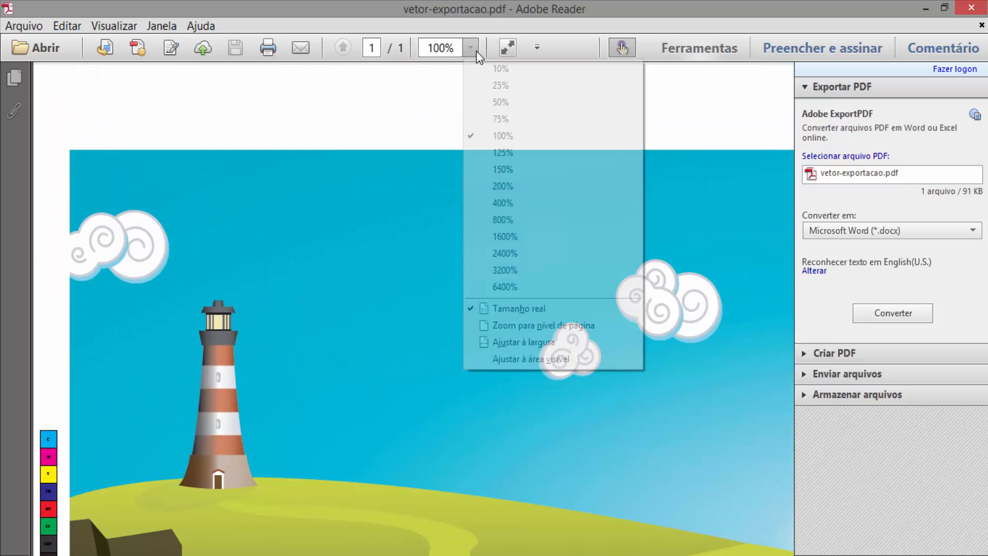
pyautogui.click(514, 91)
pyautogui.click(470, 48)
pyautogui.click(488, 102)
pyautogui.click(471, 48)
pyautogui.click(512, 119)
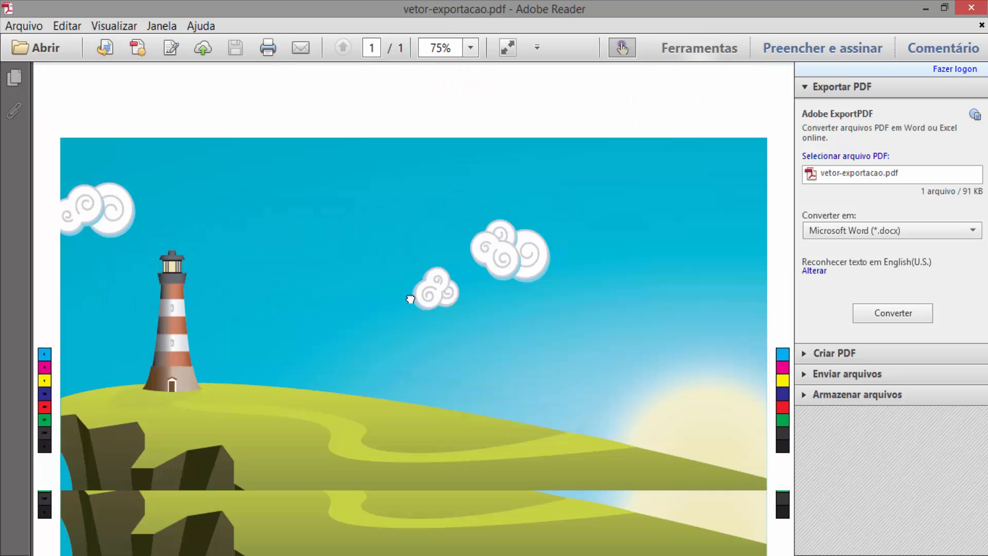
# Step: Examine the full artwork and the printer's marks around it, including those along the page's lower edge
pyautogui.scroll(-6, 415, 411)
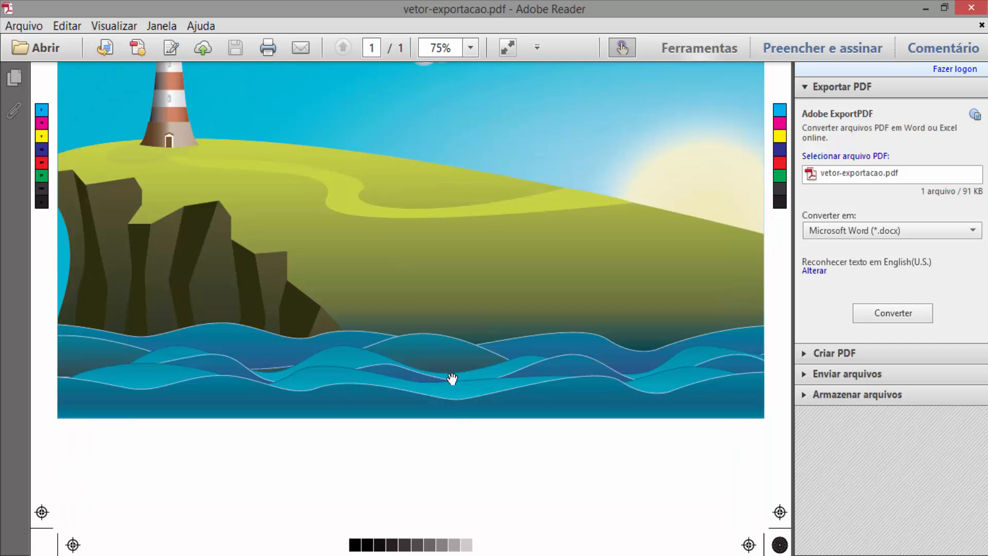
pyautogui.scroll(3, 383, 268)
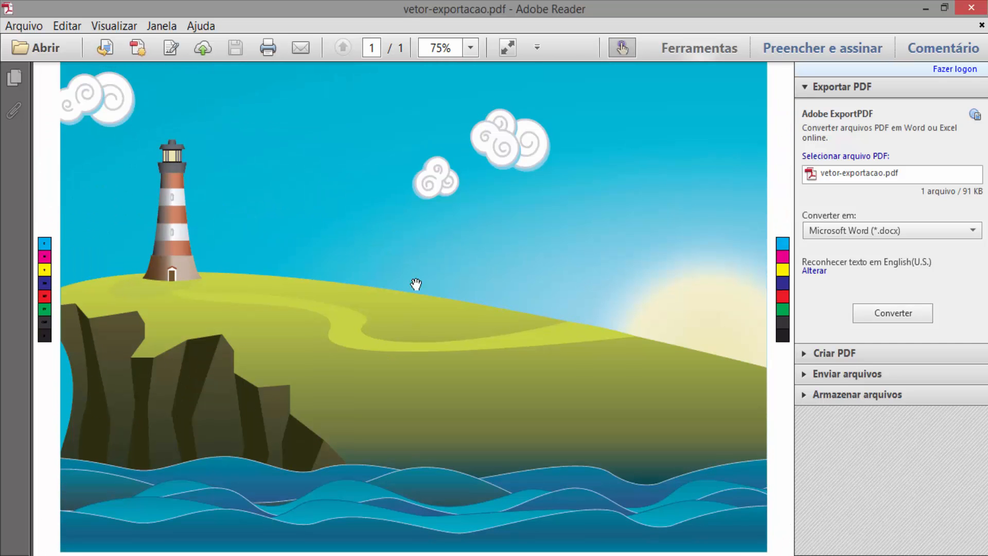
pyautogui.moveTo(399, 269); pyautogui.dragTo(445, 357)
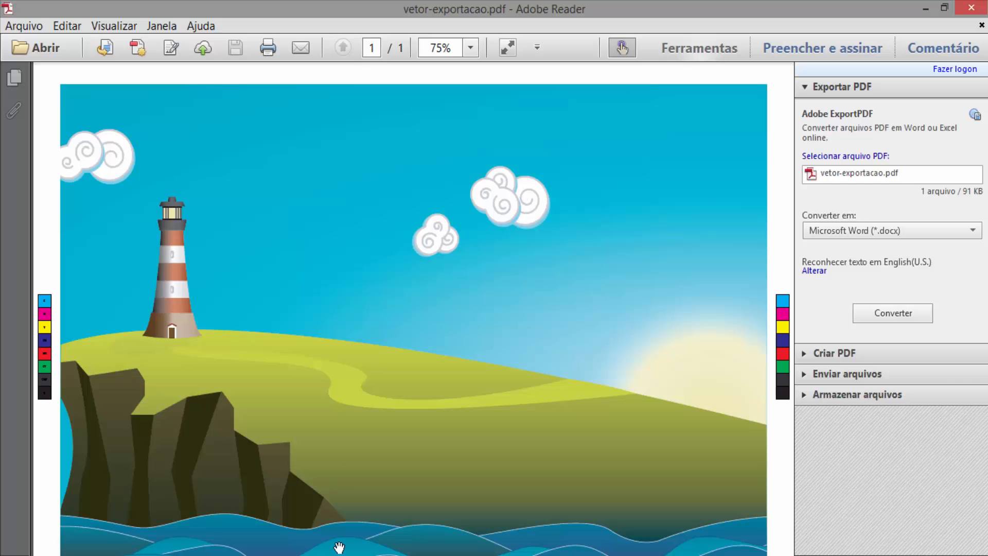
pyautogui.scroll(-3, 366, 475)
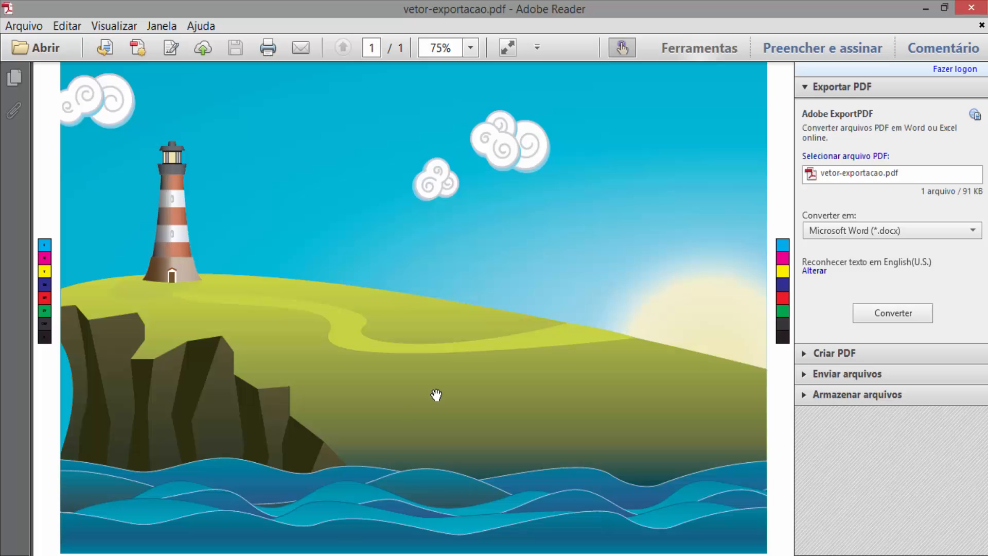
pyautogui.scroll(-3, 346, 307)
pyautogui.scroll(3, 360, 423)
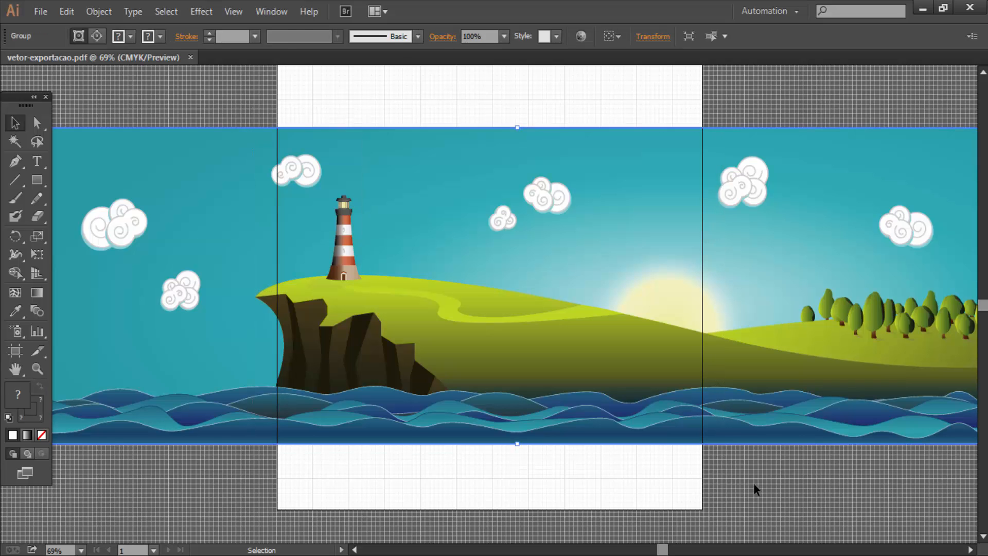
# Step: Compare the exported PDF in Adobe Reader with the original landscape and artboard in Illustrator, switching between both programs
pyautogui.moveTo(785, 494); pyautogui.dragTo(282, 95)
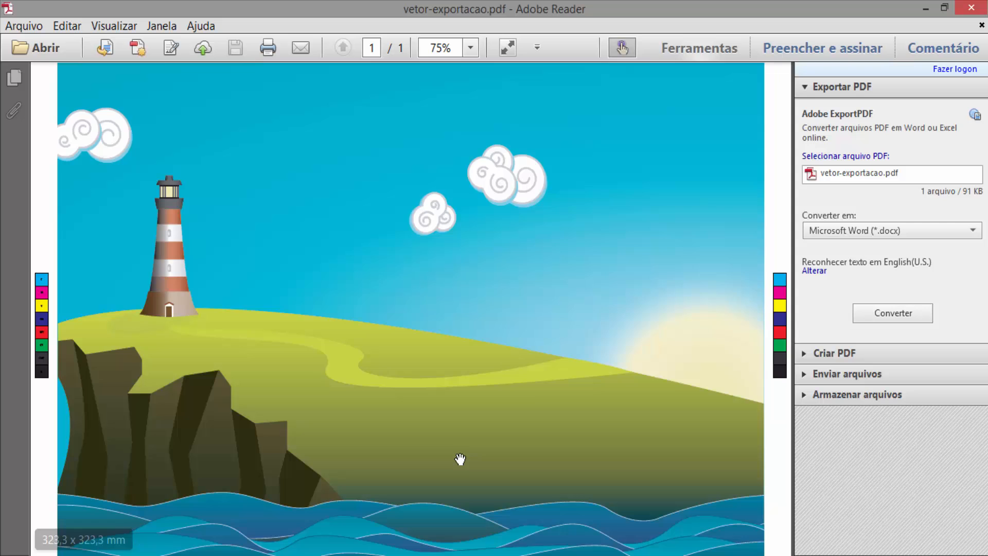
pyautogui.moveTo(459, 458); pyautogui.dragTo(396, 431)
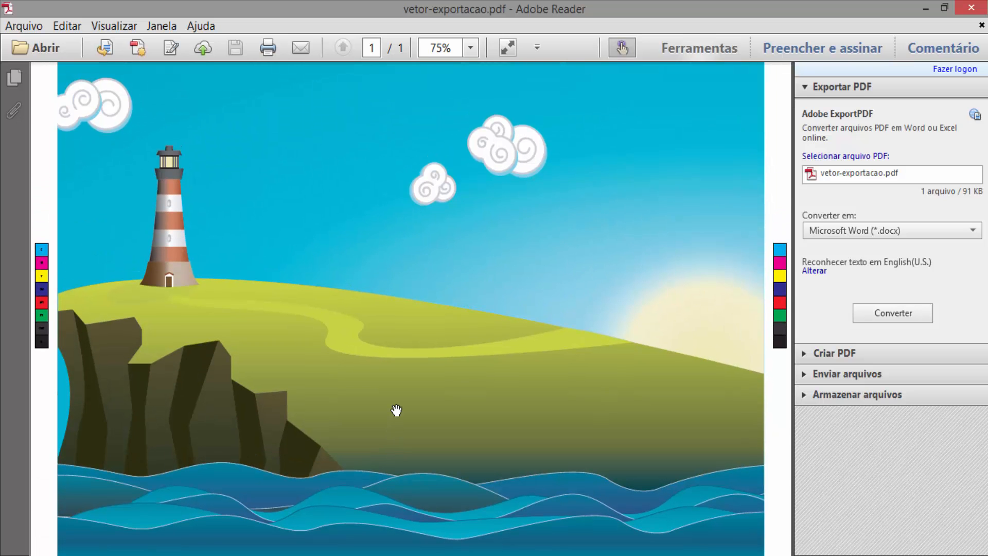
pyautogui.scroll(3, 324, 362)
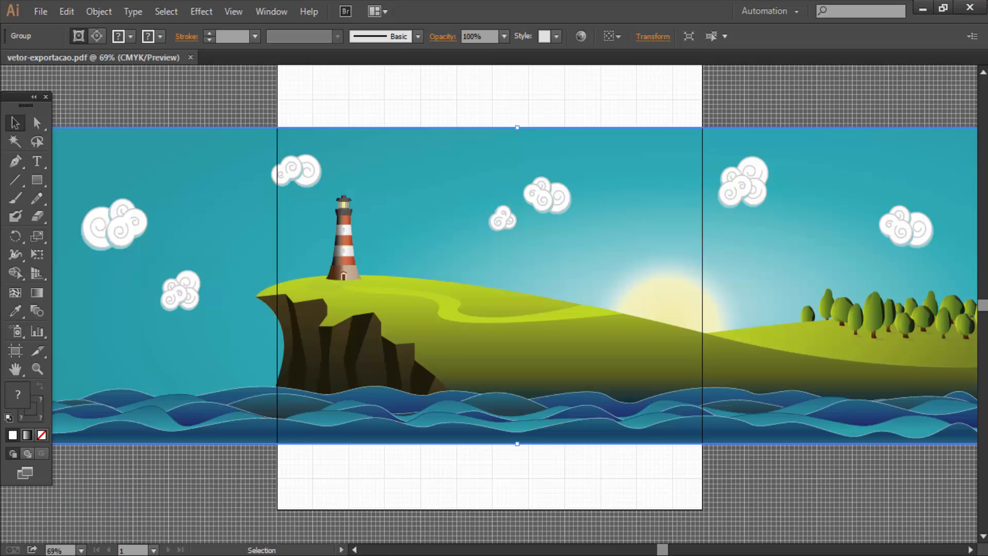
pyautogui.click(923, 9)
pyautogui.moveTo(388, 472); pyautogui.dragTo(375, 453)
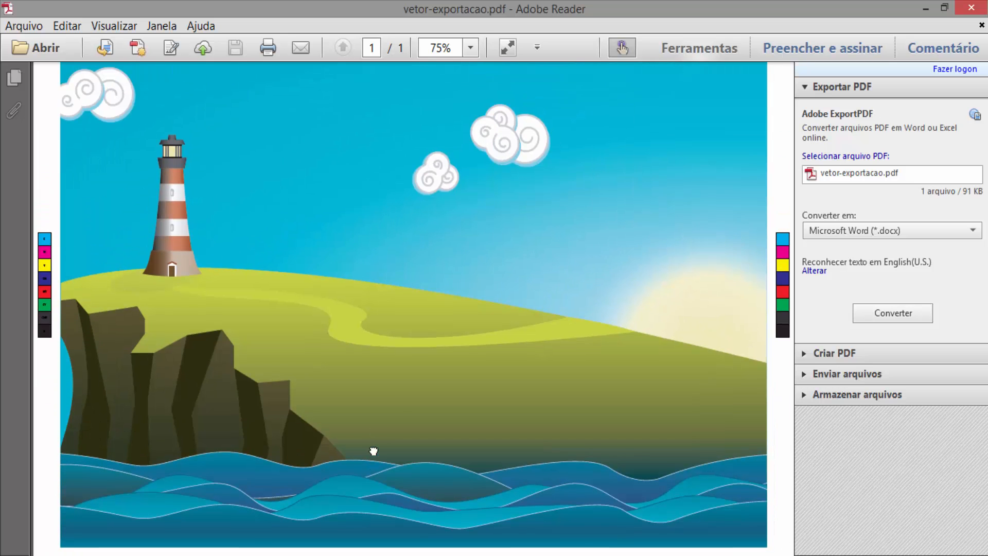
pyautogui.moveTo(395, 238); pyautogui.dragTo(402, 333)
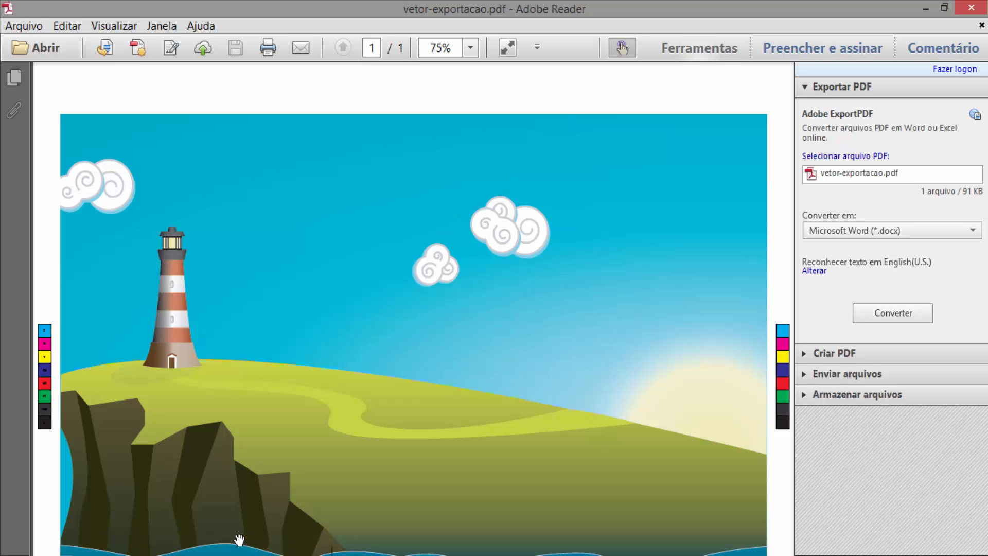
pyautogui.click(240, 547)
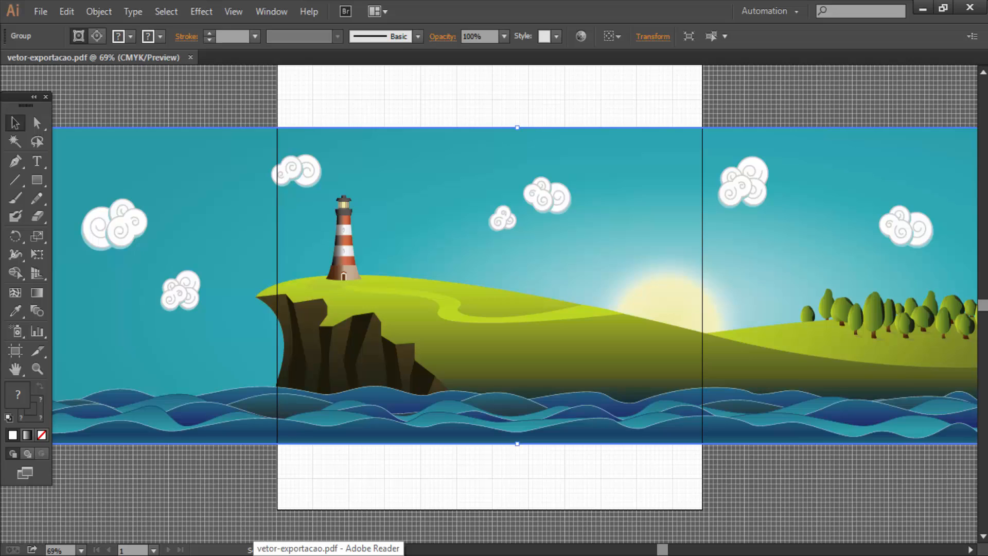
pyautogui.hotkey('alt', 'Tab')
pyautogui.scroll(-3, 445, 360)
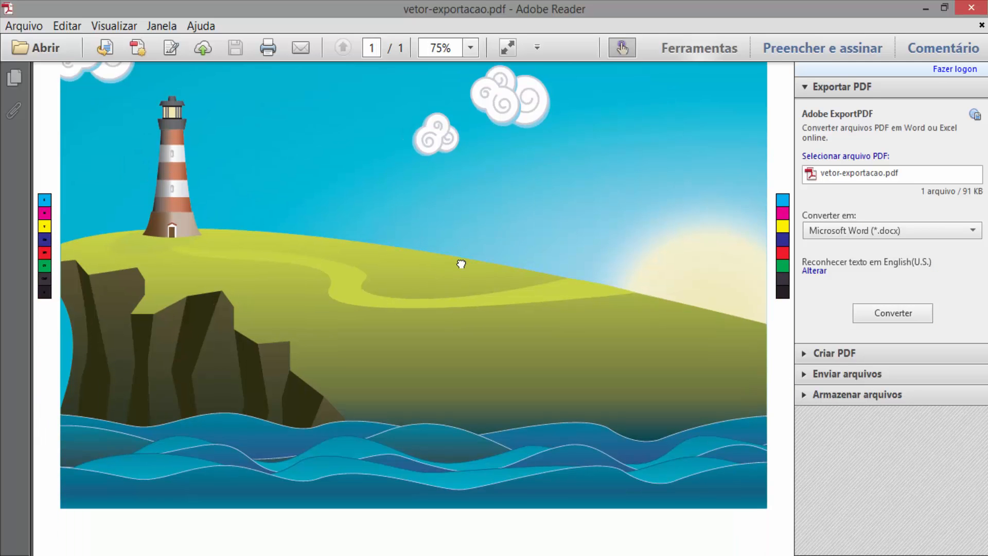
pyautogui.scroll(2, 462, 264)
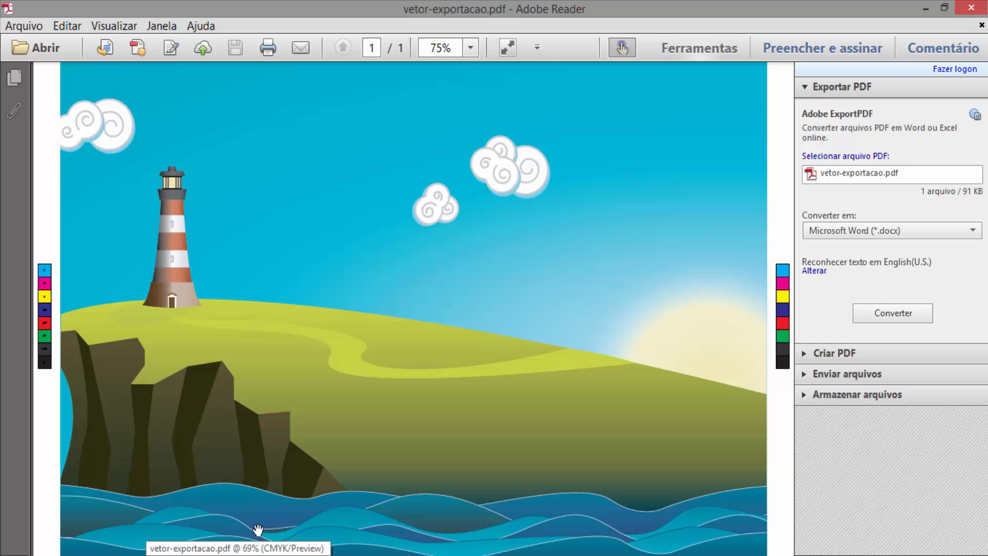
# Step: Switch back to Illustrator and deselect the landscape artwork
pyautogui.click(275, 549)
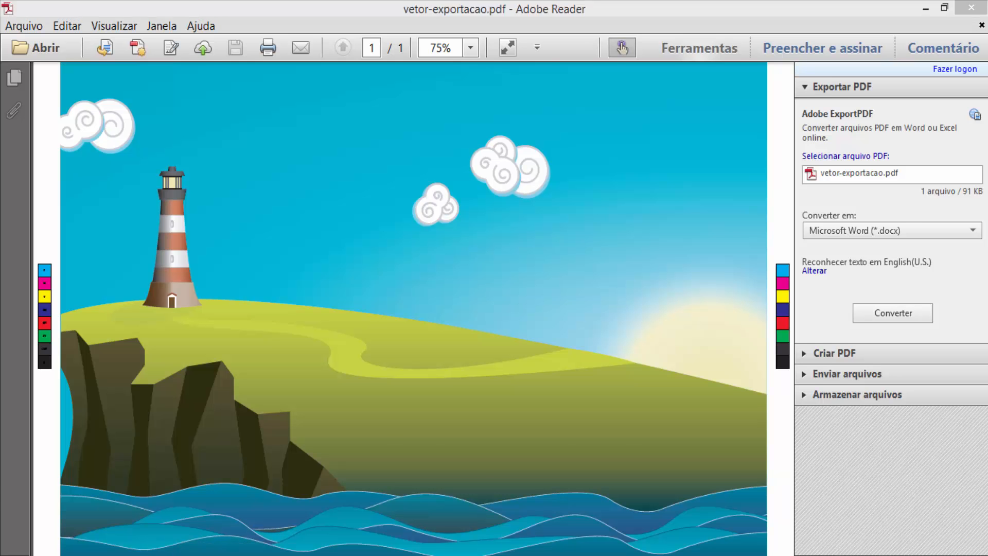
pyautogui.click(224, 98)
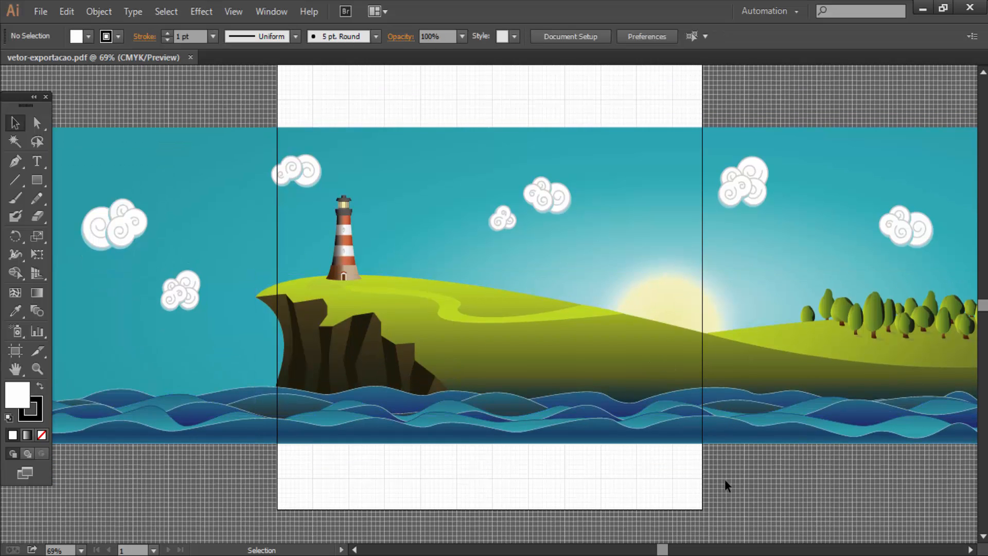
# Step: Open the artwork in Save for Web, compare the original and optimized views, and look over the preview down to the waves
pyautogui.click(41, 12)
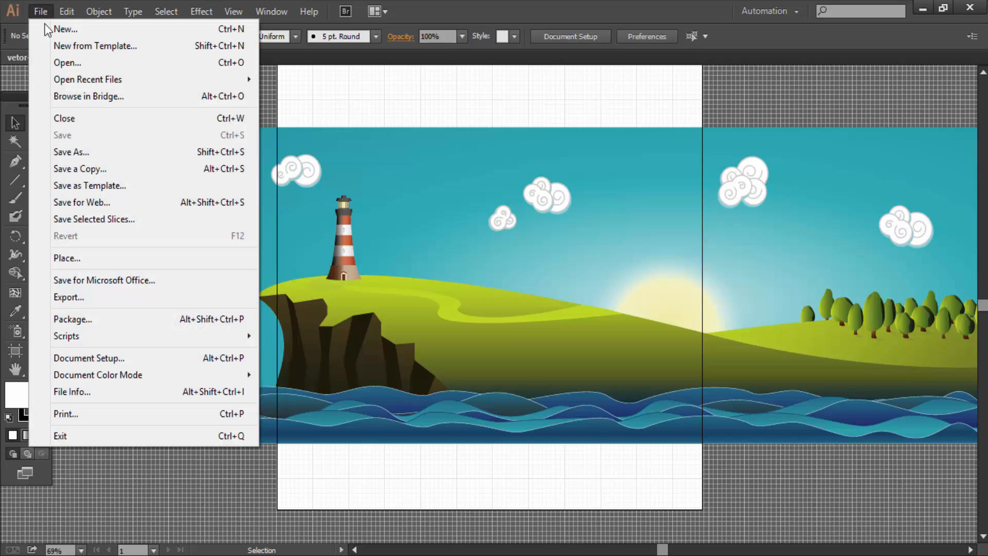
pyautogui.click(80, 201)
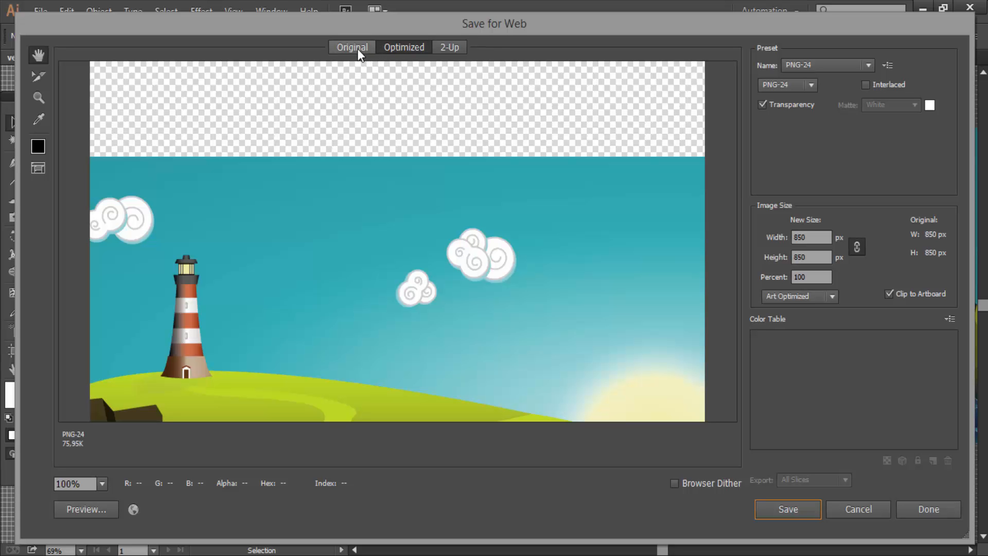
pyautogui.click(358, 49)
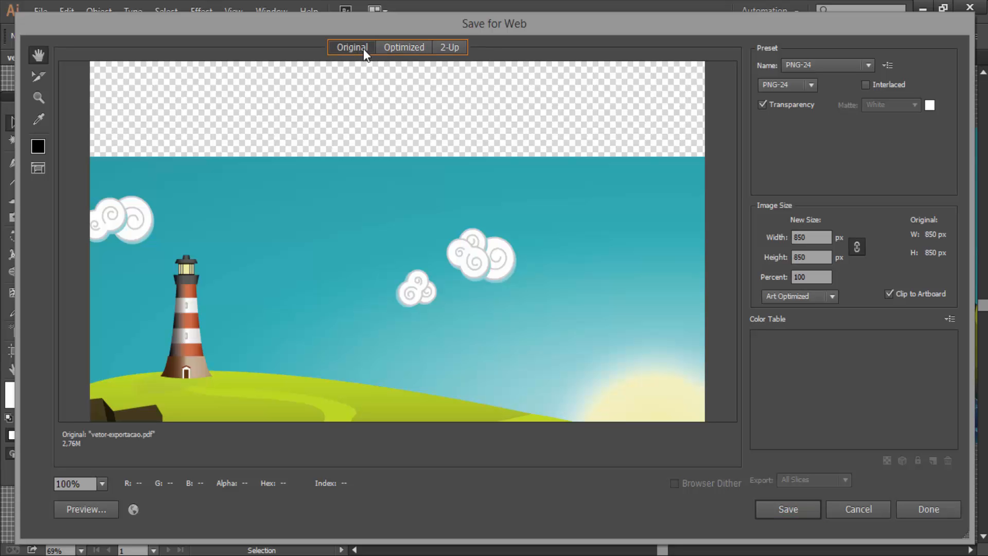
pyautogui.click(387, 48)
pyautogui.moveTo(463, 223); pyautogui.dragTo(400, 119)
pyautogui.moveTo(424, 250); pyautogui.dragTo(457, 254)
pyautogui.moveTo(514, 328); pyautogui.dragTo(347, 315)
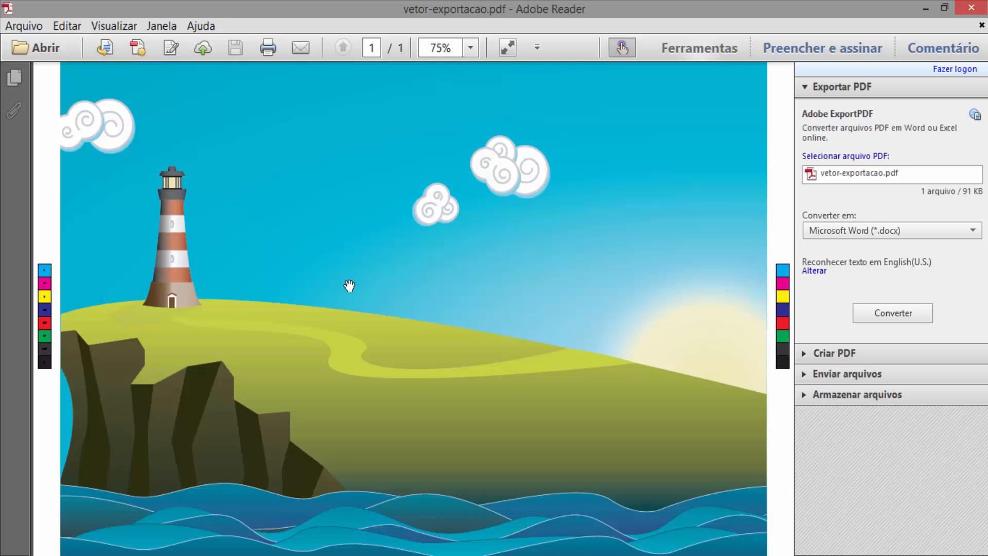
# Step: Switch to Adobe Reader and view the exported PDF at another zoom level to compare its colors with the web preview
pyautogui.scroll(-3, 349, 282)
pyautogui.click(470, 48)
pyautogui.click(500, 87)
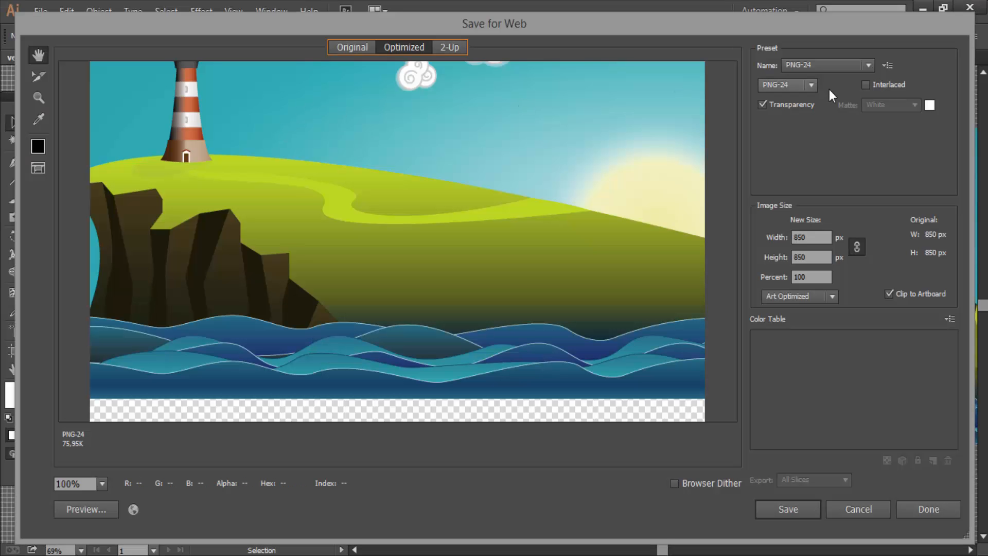
# Step: Apply the JPEG High preset to the web export and raise its quality to 100%
pyautogui.click(833, 67)
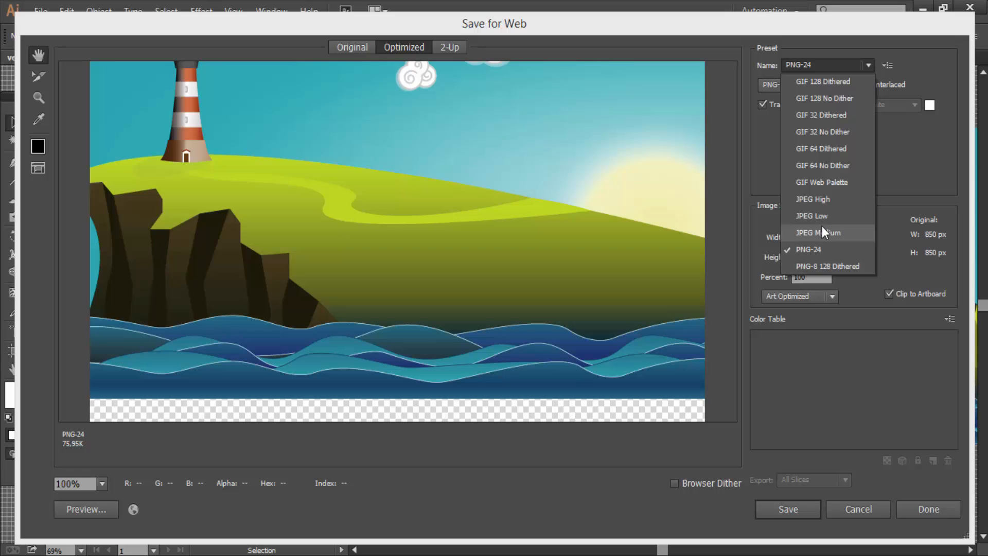
pyautogui.click(824, 195)
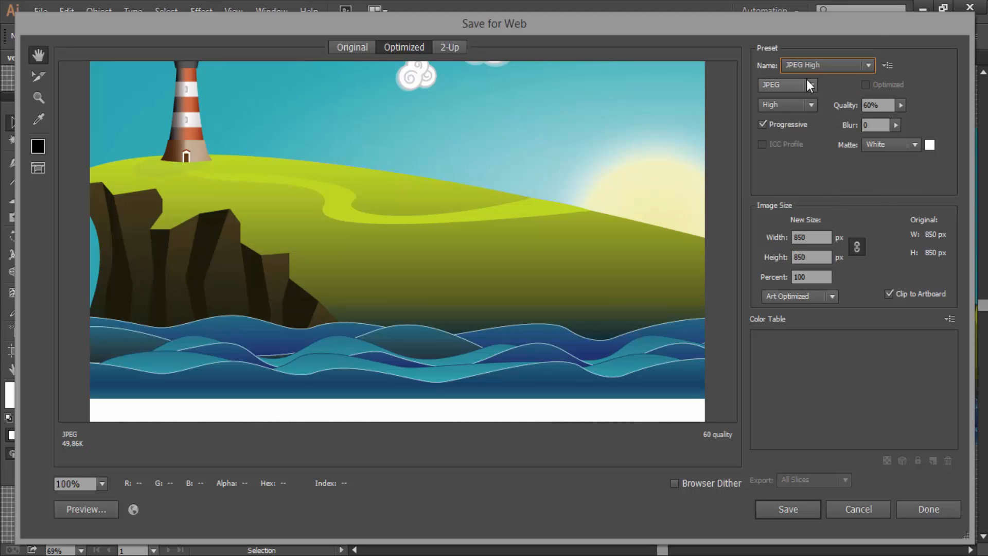
pyautogui.click(901, 106)
pyautogui.moveTo(927, 118); pyautogui.dragTo(922, 119)
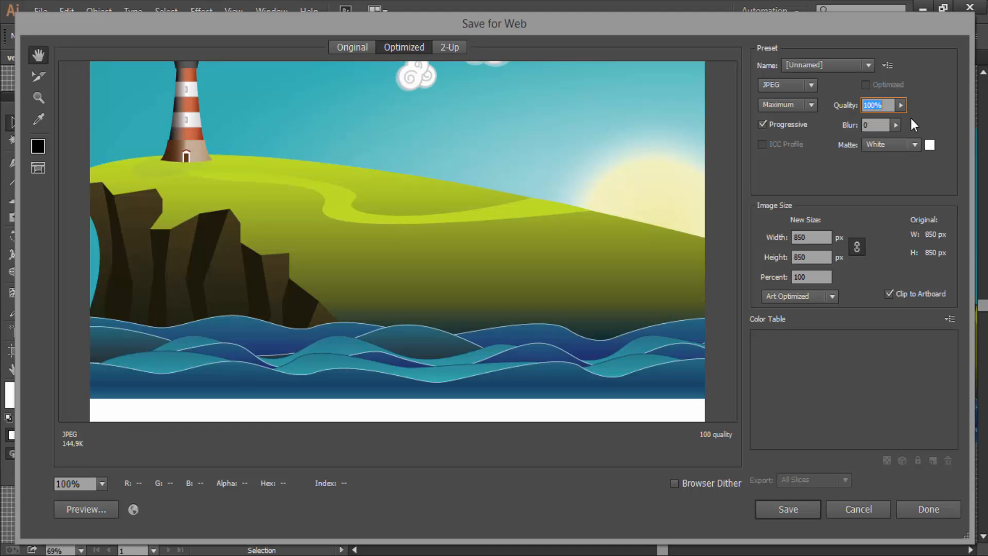
# Step: Review the compression quality, matte and progressive options for the JPEG export, keeping Maximum quality and a white matte
pyautogui.click(794, 106)
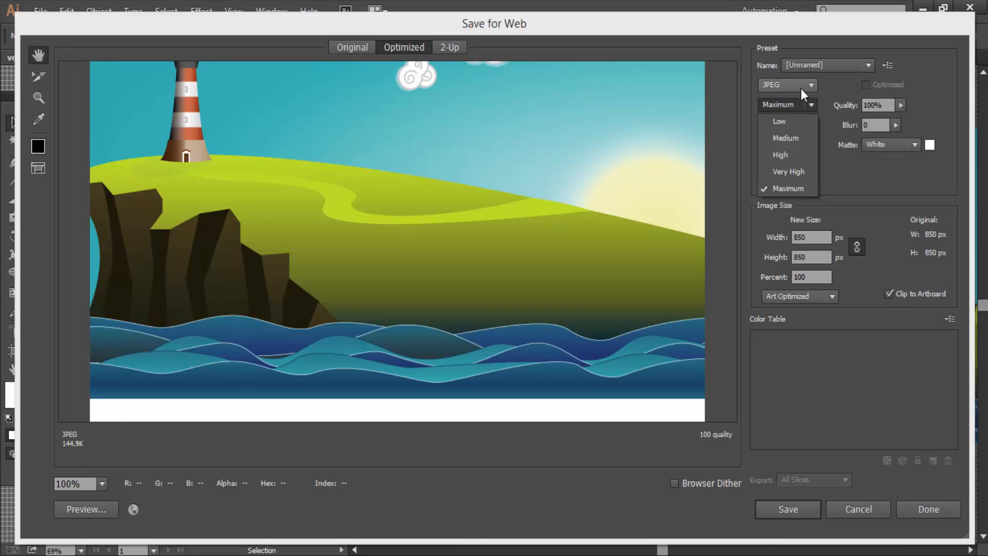
pyautogui.click(835, 105)
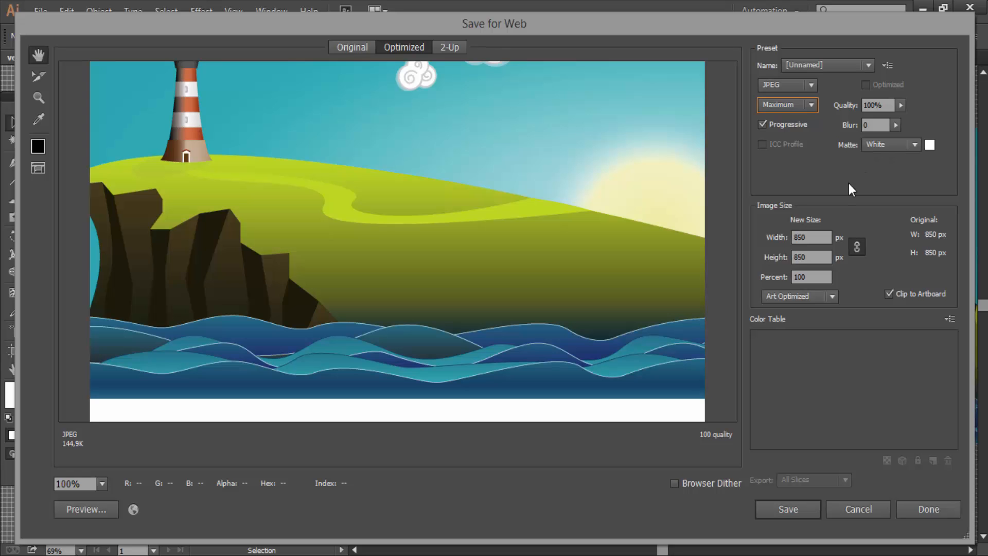
pyautogui.click(879, 145)
pyautogui.click(847, 146)
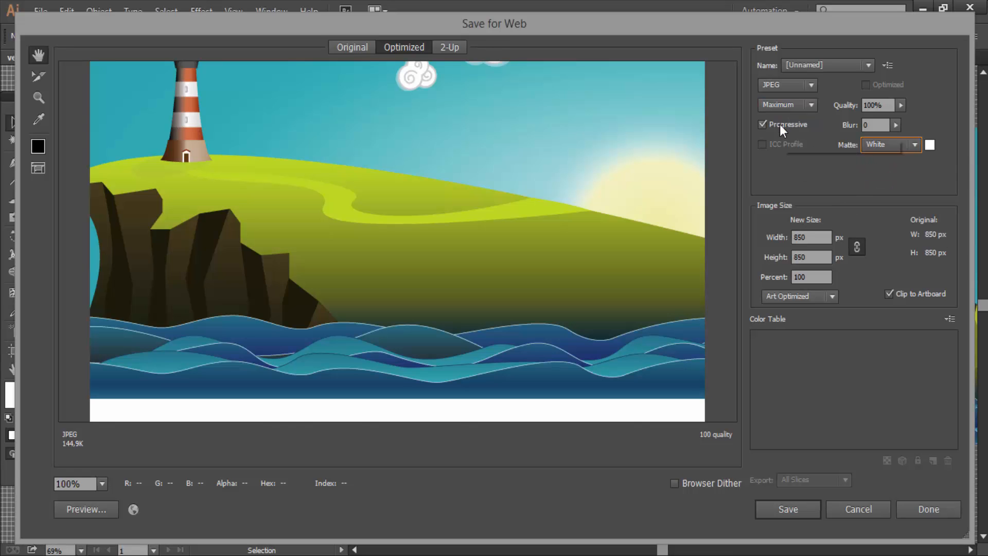
pyautogui.click(764, 125)
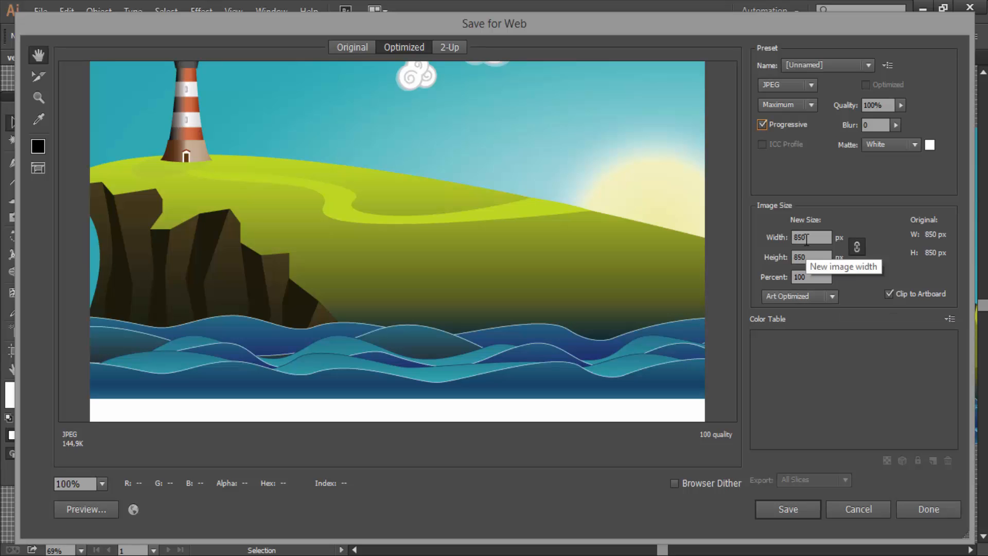
# Step: Look over the landscape in the JPEG preview and cancel the Save for Web export
pyautogui.moveTo(503, 154); pyautogui.dragTo(494, 348)
pyautogui.moveTo(570, 353); pyautogui.dragTo(546, 260)
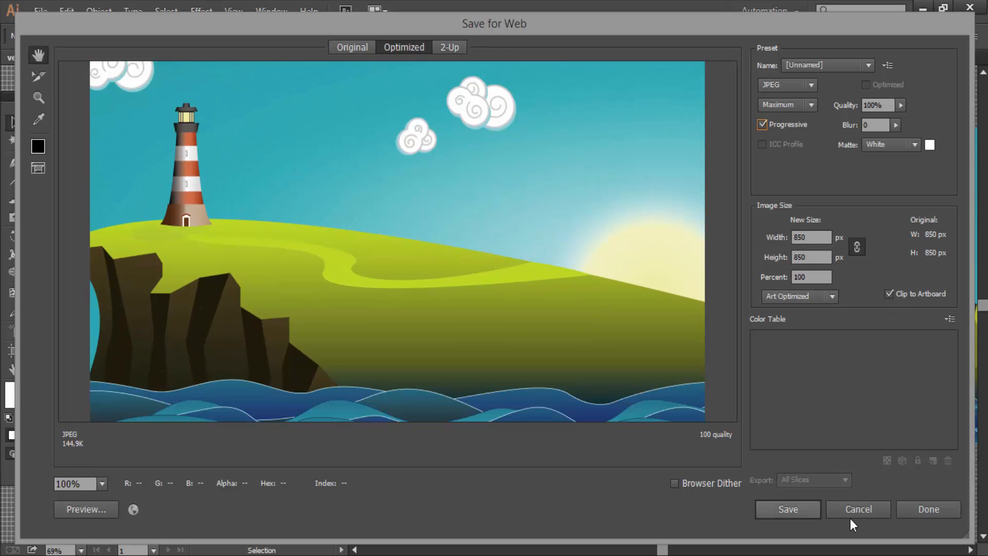
pyautogui.click(859, 509)
pyautogui.scroll(2, 619, 135)
pyautogui.scroll(-1, 515, 183)
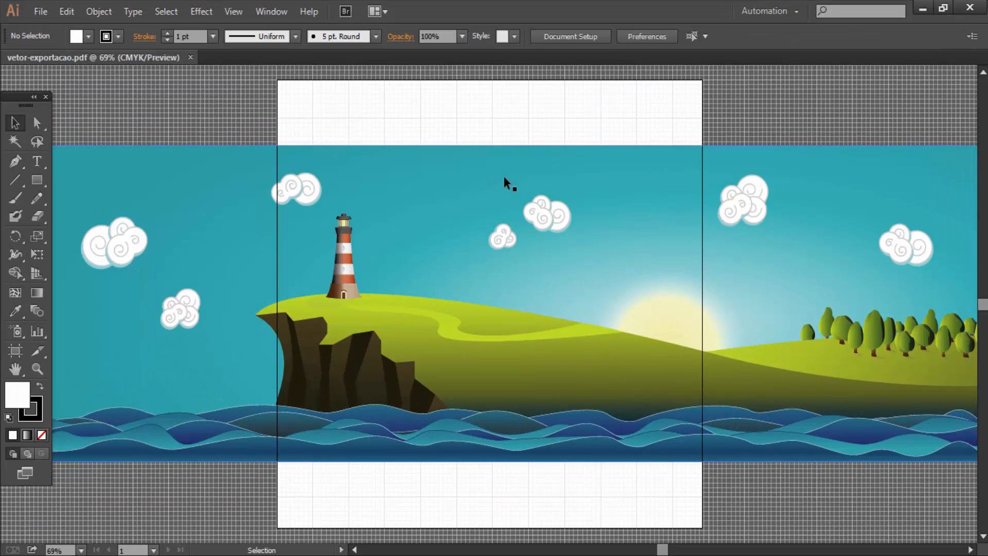